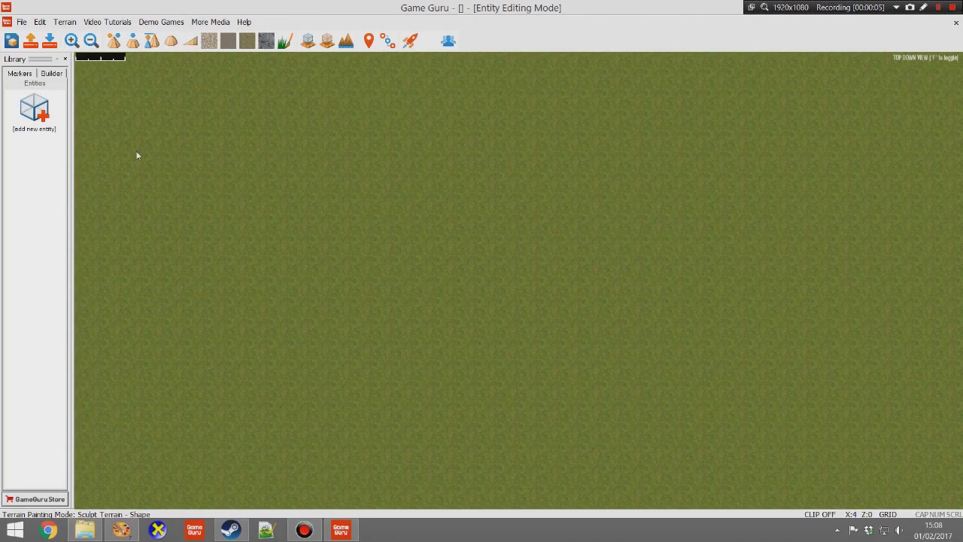
Place a new building site on the empty terrain and view it from an angle in free flight view
click(51, 73)
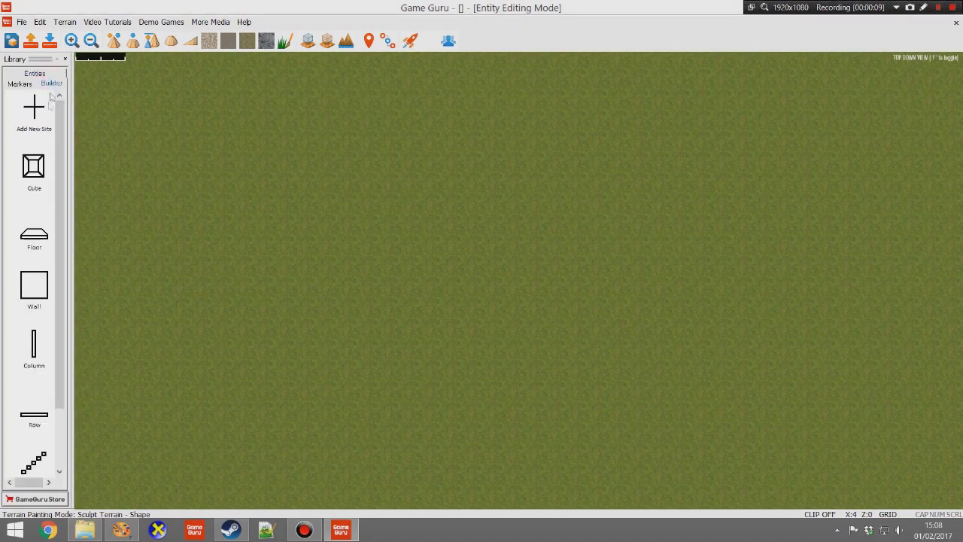
click(33, 108)
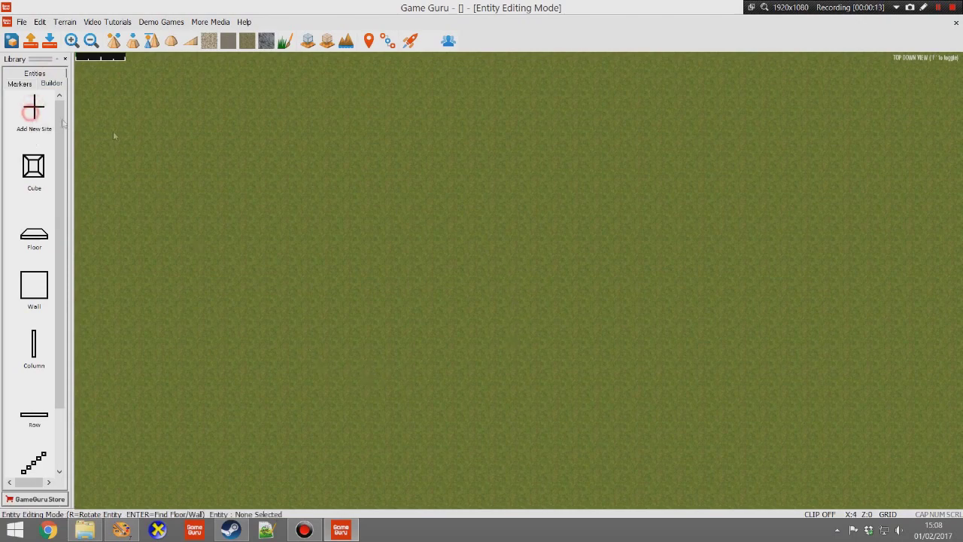
click(335, 355)
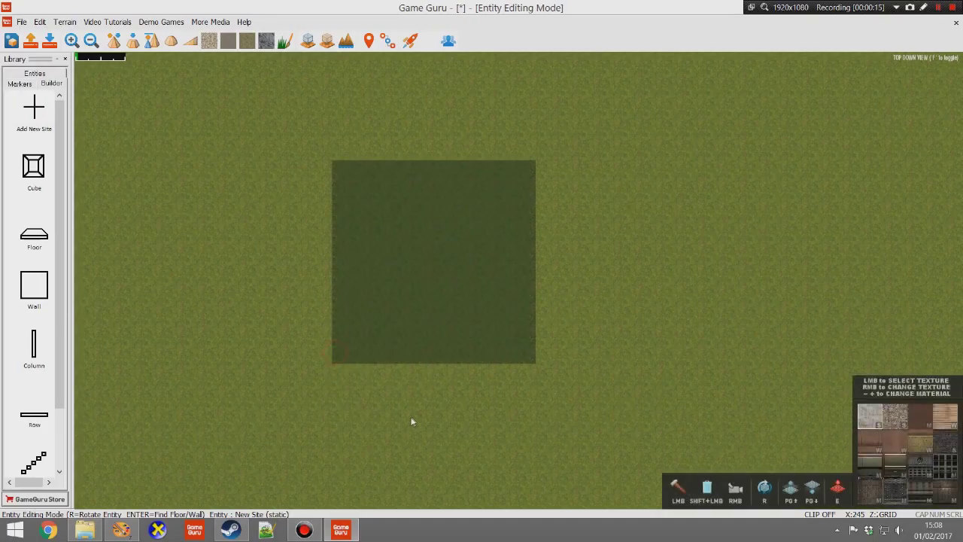
key(f)
right_drag(126, 107, 161, 108)
key(s)
right_drag(429, 473, 429, 443)
key(s)
Try painting scattered pale stone blocks across the site, and undo them
mouse_move(423, 369)
mouse_down()
mouse_move(436, 230)
mouse_move(523, 175)
mouse_move(490, 235)
mouse_move(616, 340)
mouse_up()
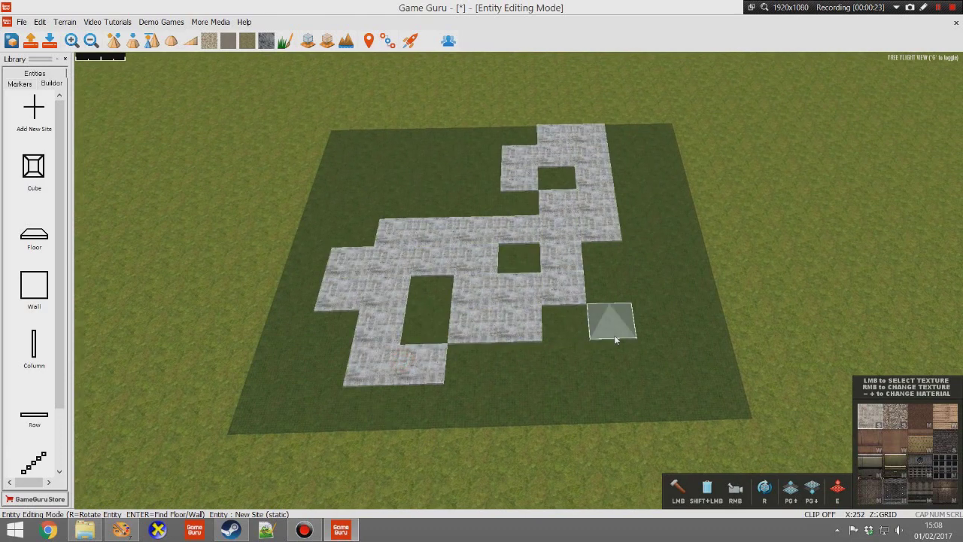
key(ctrl+z)
key(ctrl+y)
key(ctrl+z)
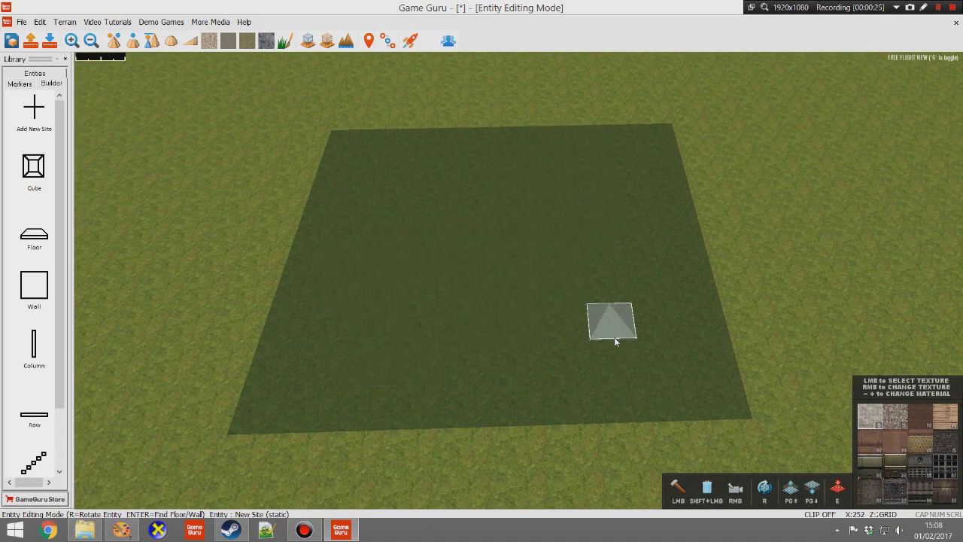
Try laying a patch of pale stone blocks and erasing them from the site
mouse_move(495, 346)
mouse_down()
mouse_move(415, 343)
mouse_move(511, 332)
mouse_up()
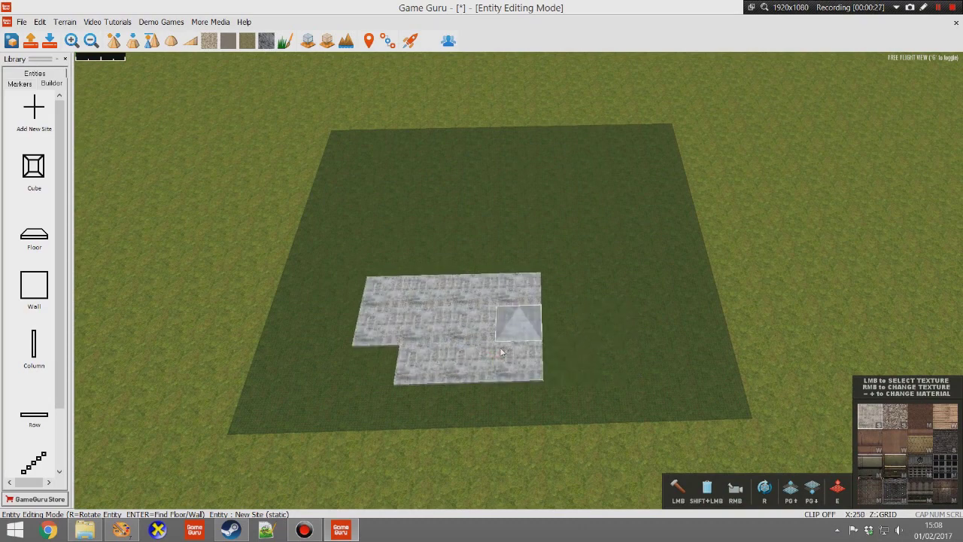
shift+drag(366, 322, 386, 291)
mouse_move(514, 279)
mouse_down()
mouse_move(501, 268)
mouse_move(594, 215)
mouse_move(588, 187)
mouse_move(461, 186)
mouse_move(590, 180)
mouse_move(564, 261)
mouse_up()
shift+click(444, 229)
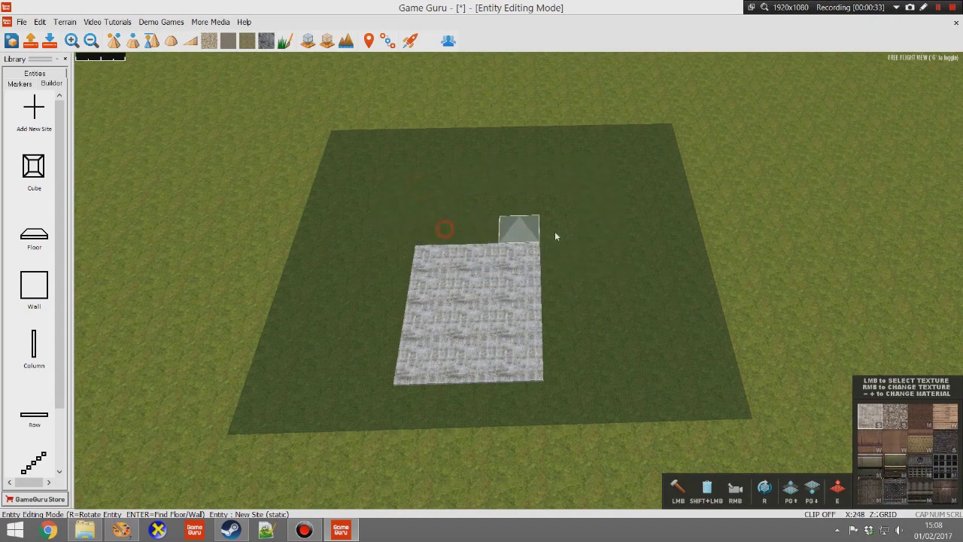
mouse_move(553, 326)
mouse_down()
mouse_move(558, 265)
mouse_move(443, 227)
mouse_move(374, 351)
mouse_move(570, 358)
mouse_move(525, 306)
mouse_move(397, 262)
mouse_move(419, 242)
mouse_move(380, 331)
mouse_up()
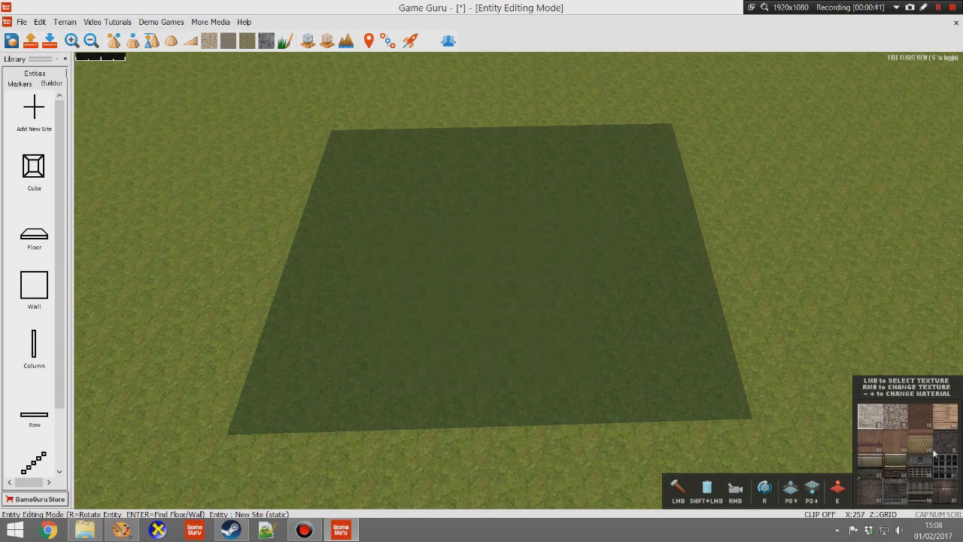
Lay a three-by-two floor on the site using the light wooden plank texture
click(947, 426)
mouse_move(437, 362)
mouse_down()
mouse_move(526, 336)
mouse_move(450, 346)
mouse_move(429, 332)
mouse_up()
mouse_move(529, 367)
right_down()
mouse_move(486, 403)
mouse_move(496, 388)
mouse_move(527, 387)
right_up()
key(w)
key(s)
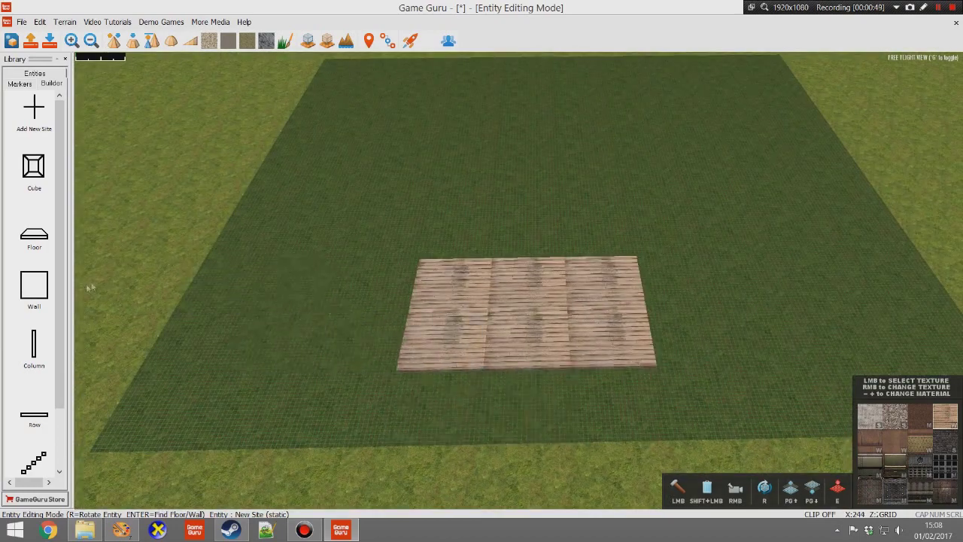
Enclose the plank floor with walls on all four sides using the dark stone brick texture
click(34, 286)
click(948, 444)
drag(604, 322, 479, 345)
key(r)
click(475, 338)
key(r)
drag(470, 280, 587, 285)
key(r)
click(599, 282)
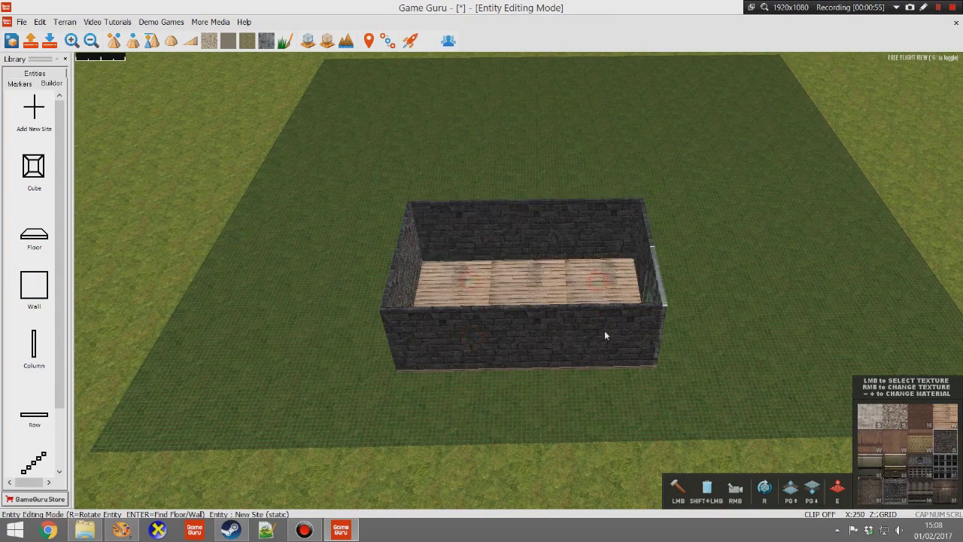
click(615, 399)
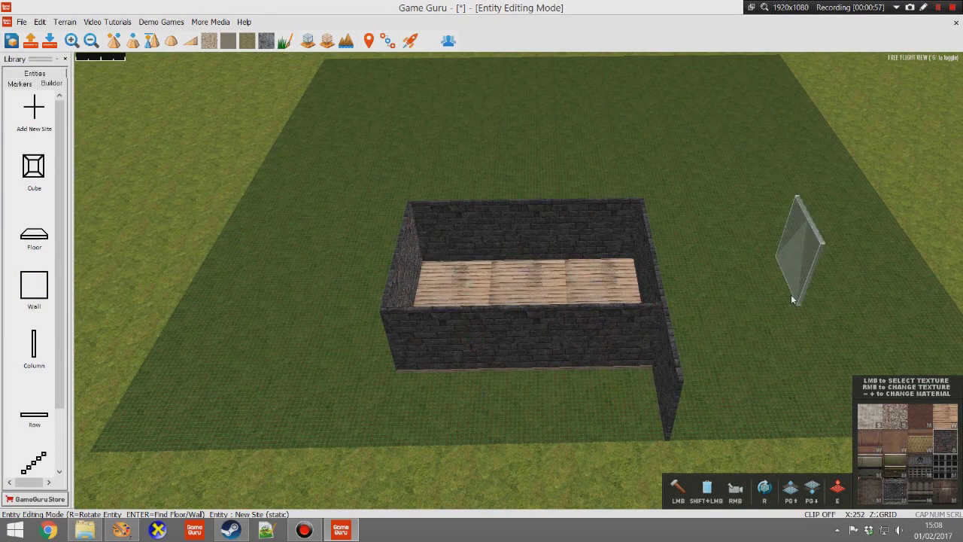
key(ctrl+z)
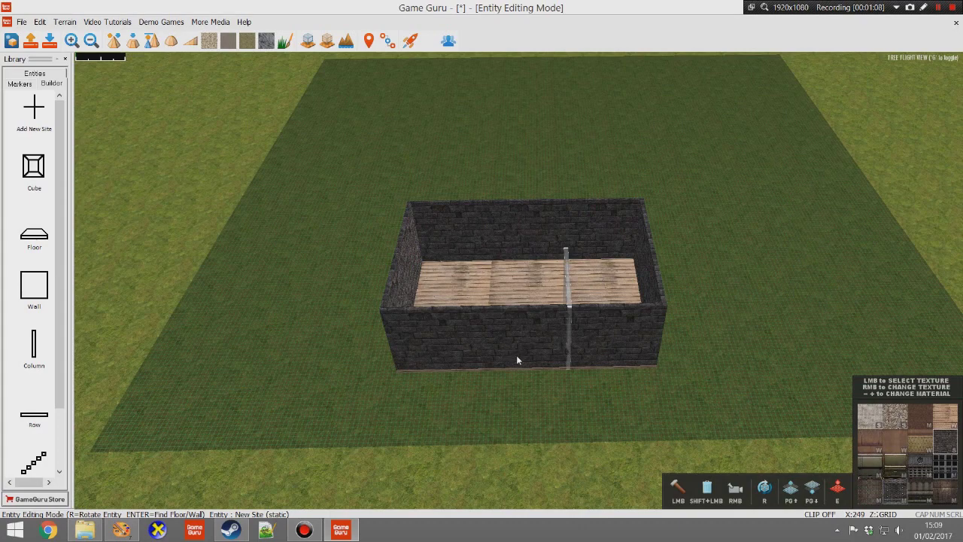
Move up one level and add a second layer of dark brick walls around the whole building
right_drag(517, 357, 514, 376)
key(w)
key(s)
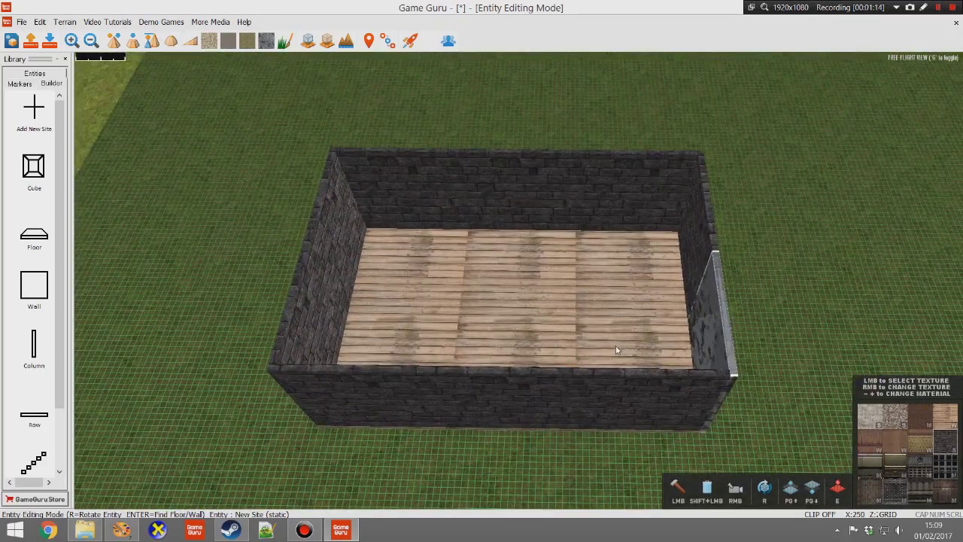
key(Page_Up)
click(616, 345)
click(620, 291)
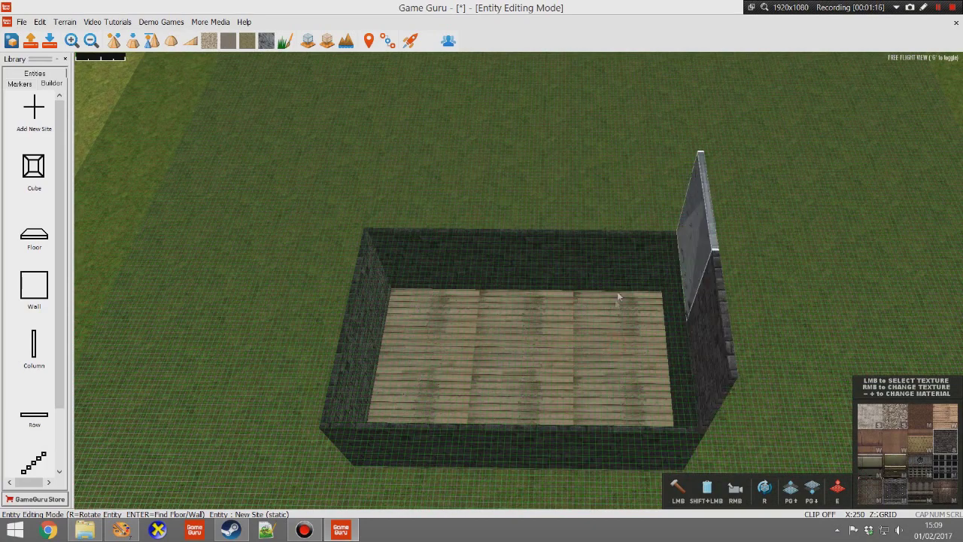
click(581, 368)
click(498, 376)
click(413, 384)
click(411, 343)
click(413, 288)
click(420, 268)
click(528, 266)
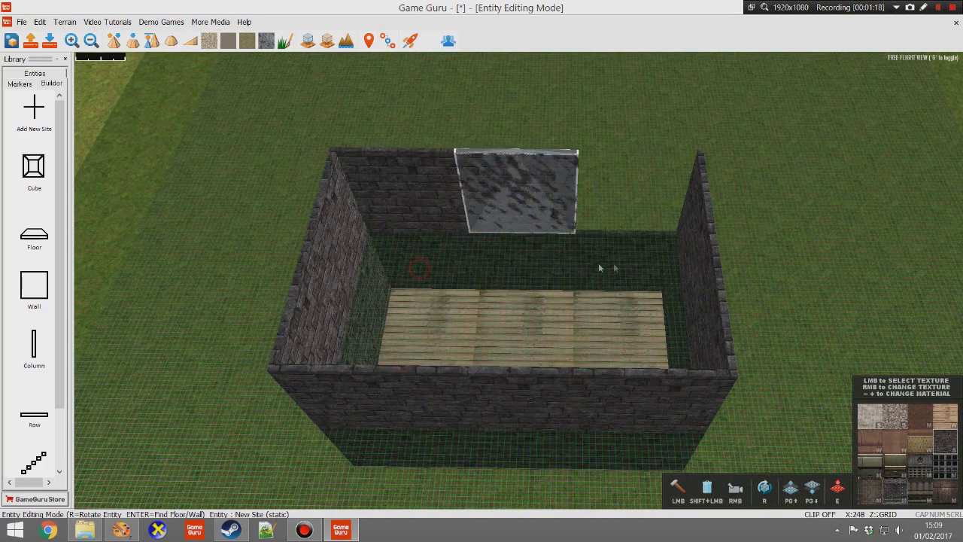
click(632, 265)
Cover the top of the walls with a three-by-two ceiling of brown wooden floor tiles and finish editing the site
key(Page_Up)
click(34, 237)
mouse_move(415, 355)
mouse_down()
mouse_move(426, 294)
mouse_move(414, 286)
mouse_up()
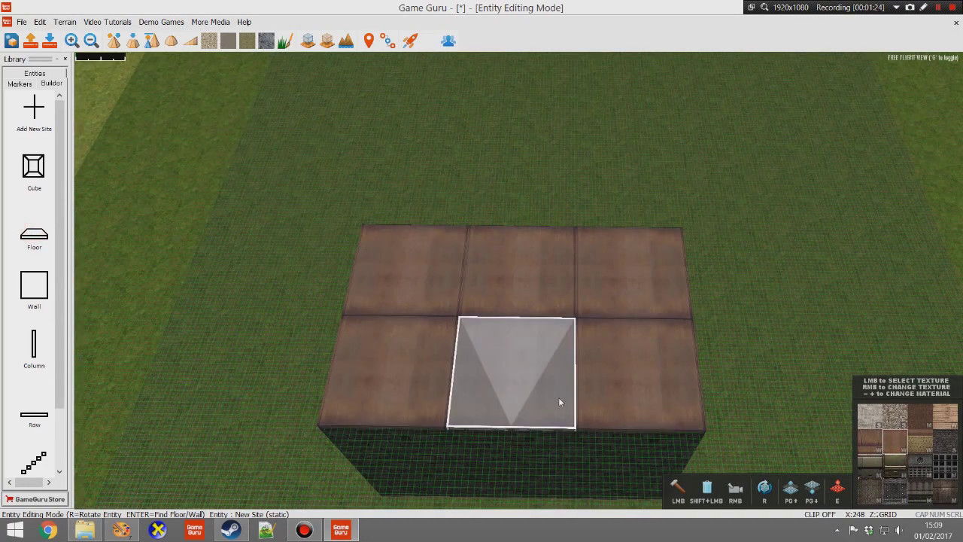
right_click(558, 398)
mouse_move(558, 399)
right_down()
mouse_move(559, 459)
mouse_move(559, 407)
mouse_move(584, 384)
mouse_move(581, 365)
mouse_move(576, 406)
right_up()
key(w)
key(s)
key(s)
key(w)
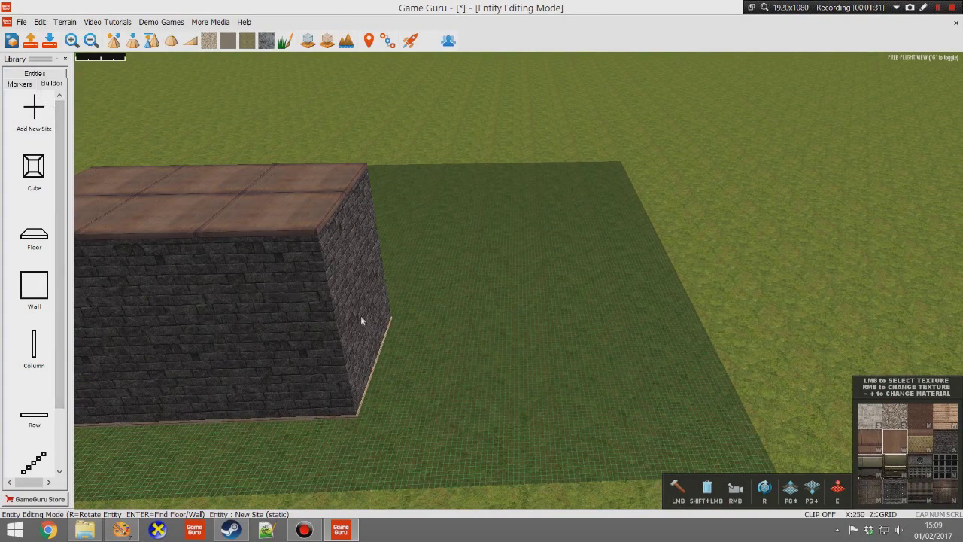
key(Escape)
Add the Roof Corner entity from the Fixtures roofs collection and place it on the grass beside the building
click(40, 77)
click(34, 103)
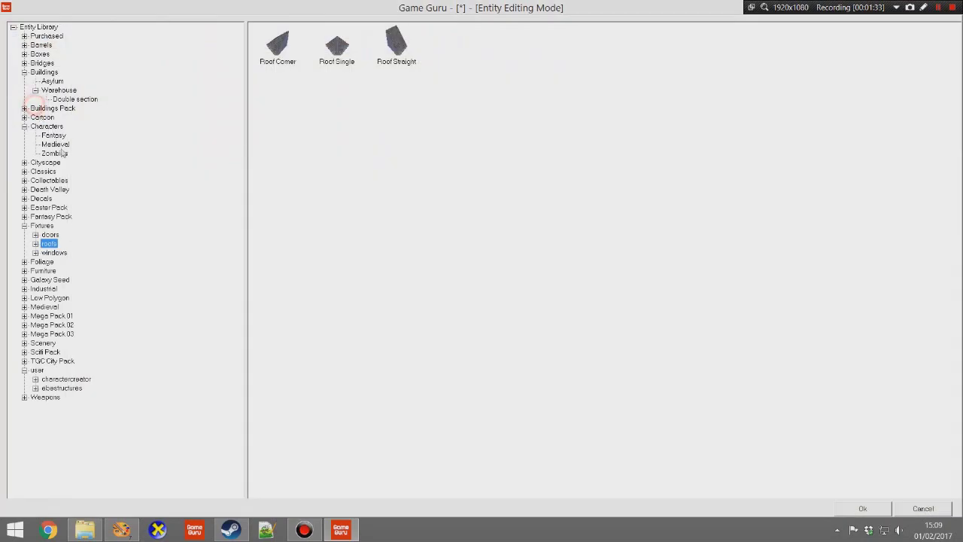
click(51, 235)
click(52, 246)
click(56, 254)
click(54, 243)
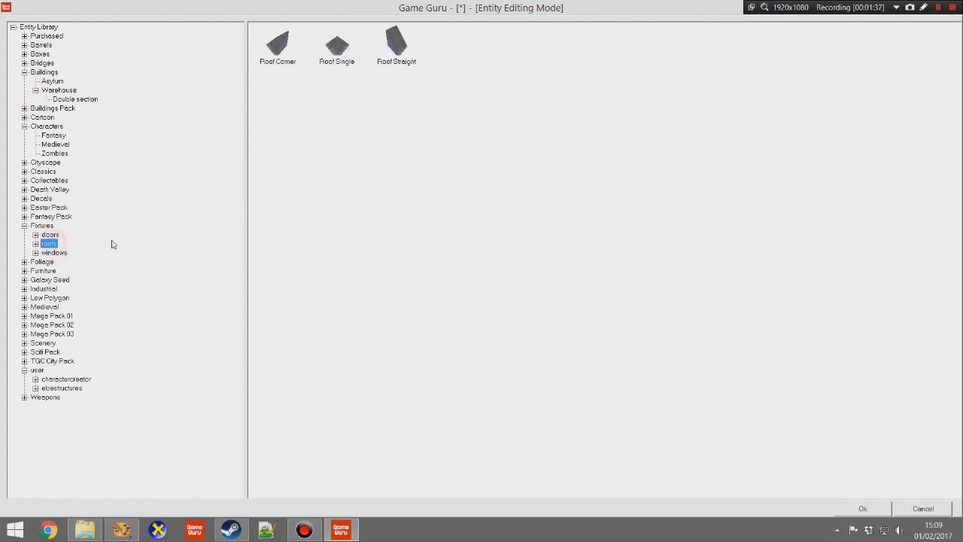
double_click(278, 45)
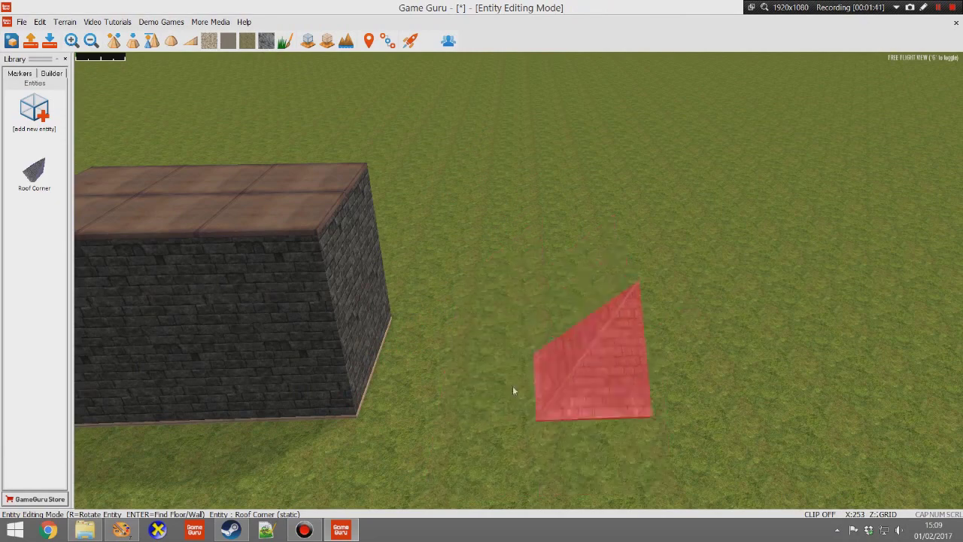
click(578, 424)
Extract the finished building so it can be repositioned on the grass
key(s)
key(a)
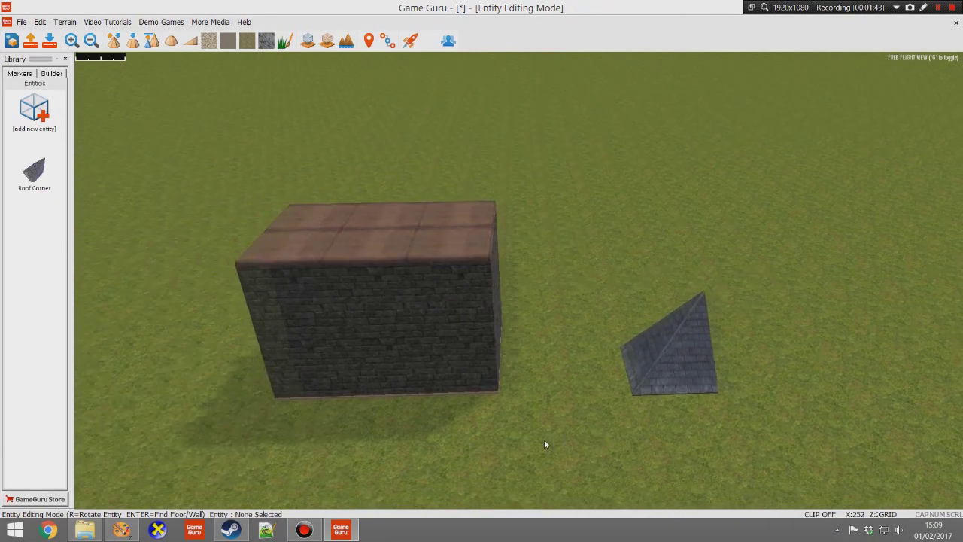
click(519, 353)
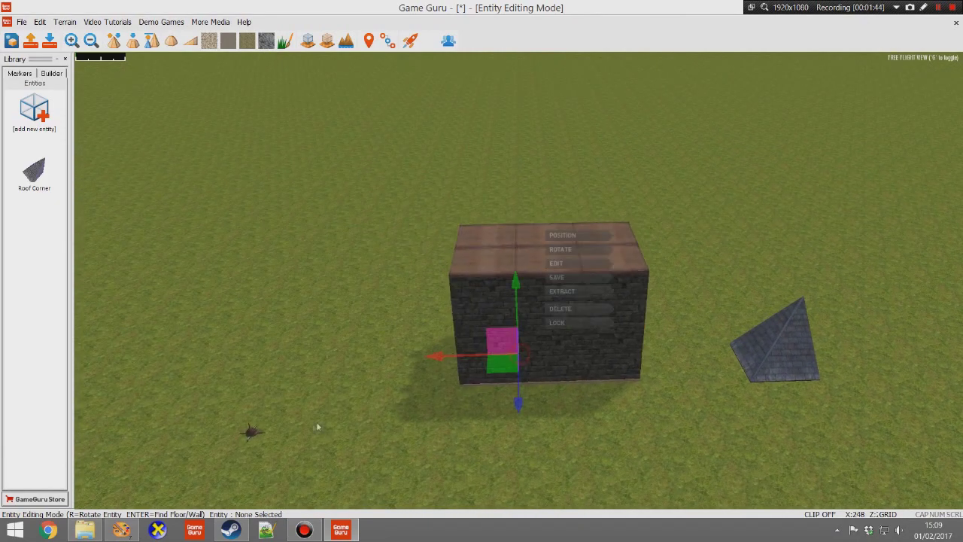
click(577, 292)
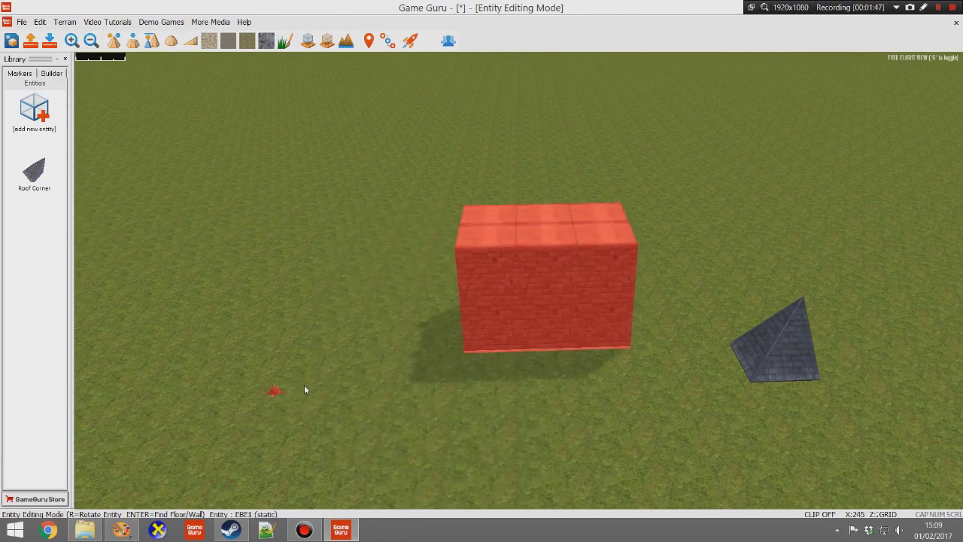
Extract the Roof Corner piece, raise it to roof height and place copies on the corners of the building
key(d)
key(w)
right_drag(511, 449, 546, 477)
key(s)
click(667, 336)
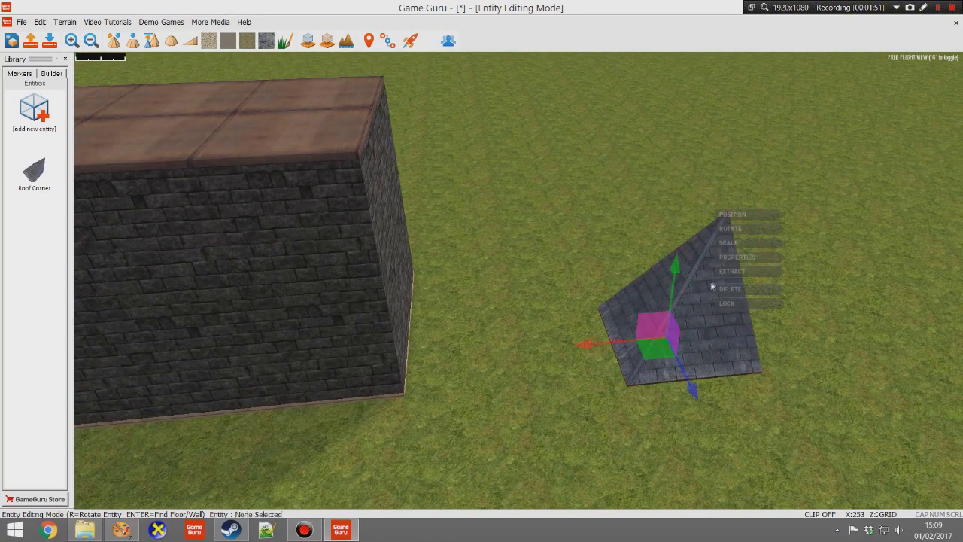
click(731, 273)
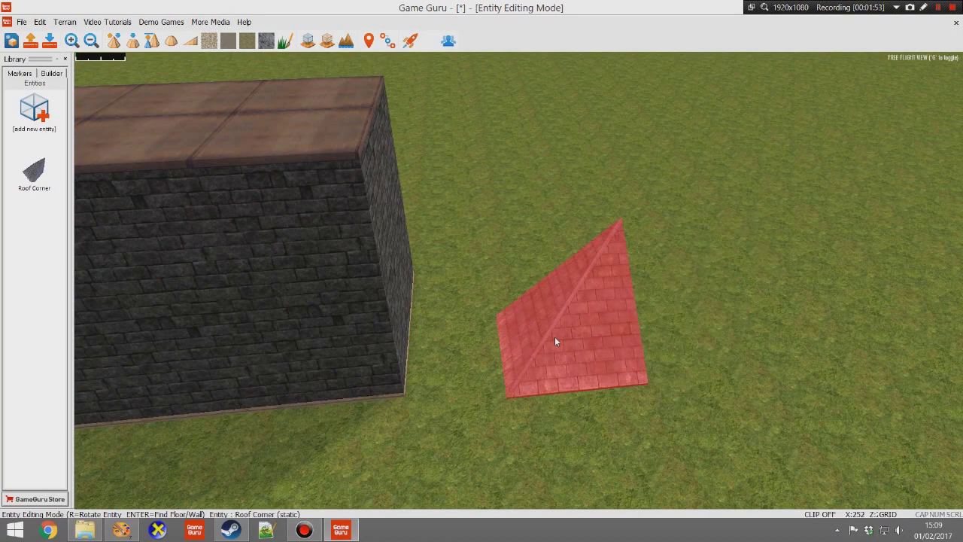
key(Page_Up)
key(Page_Up)
key(a)
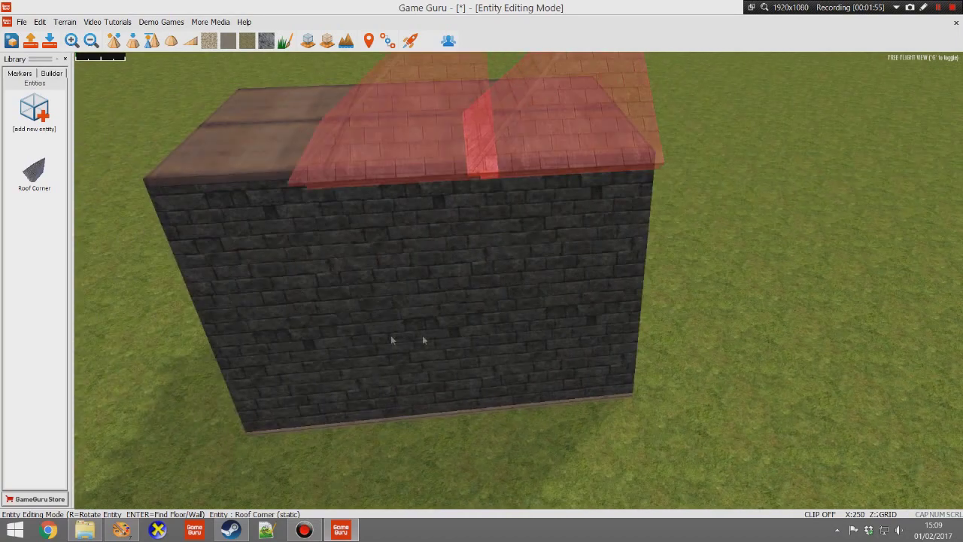
click(328, 365)
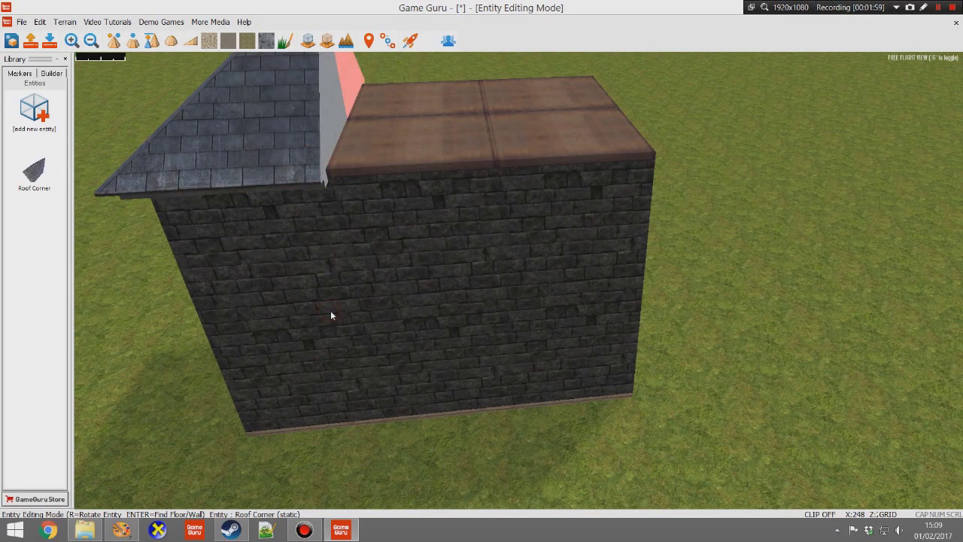
click(558, 333)
Add the Roof Straight entity, raise it to roof height and rotate it to fill the gaps between the roof corners
click(34, 109)
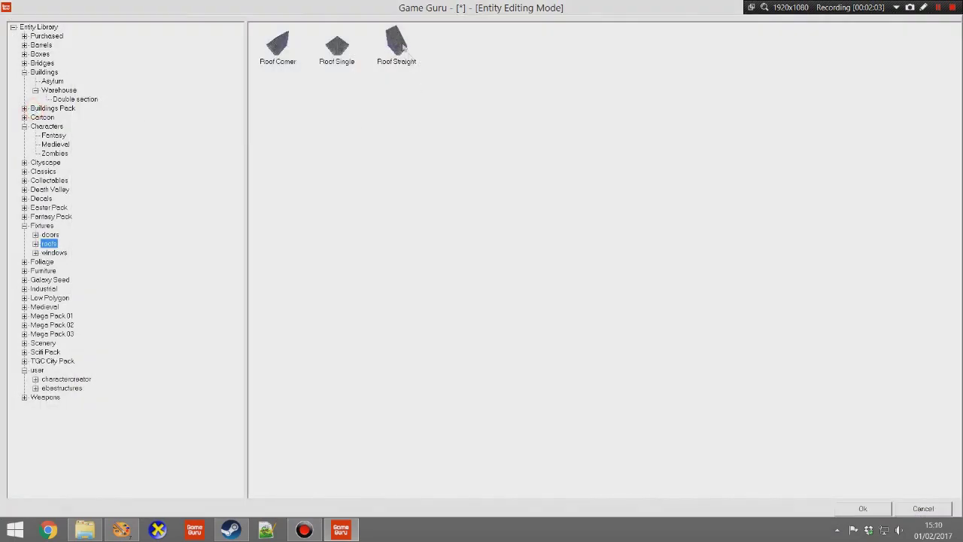
double_click(402, 46)
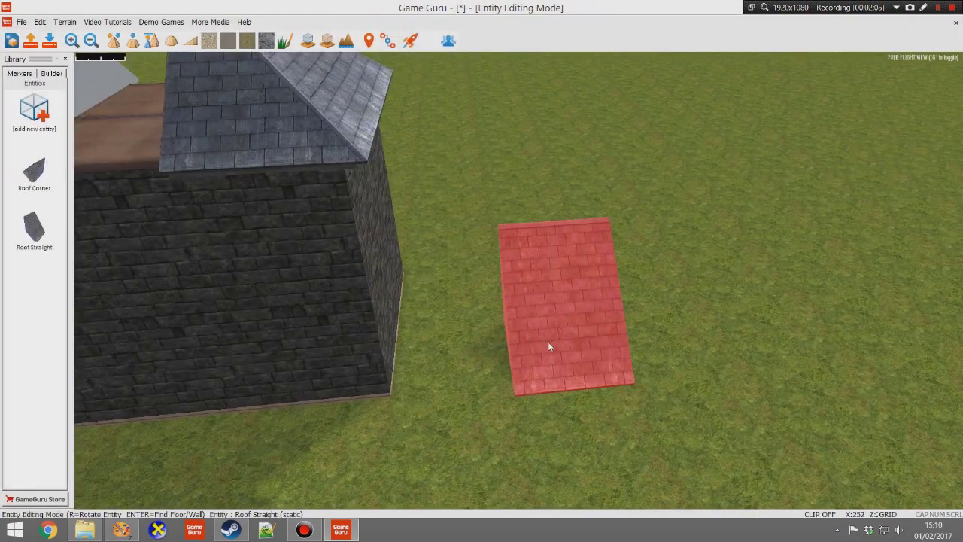
key(Page_Up)
key(a)
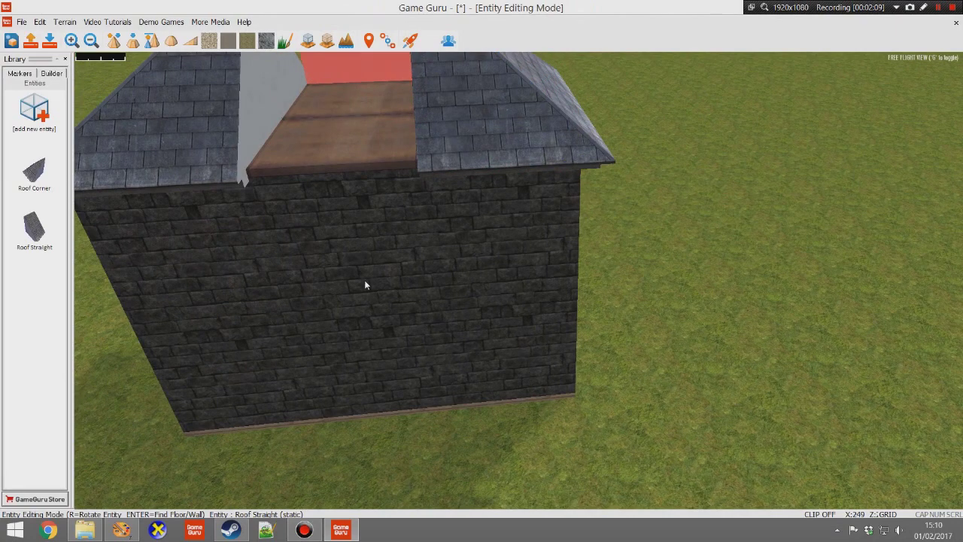
key(r)
key(r)
key(r)
key(r)
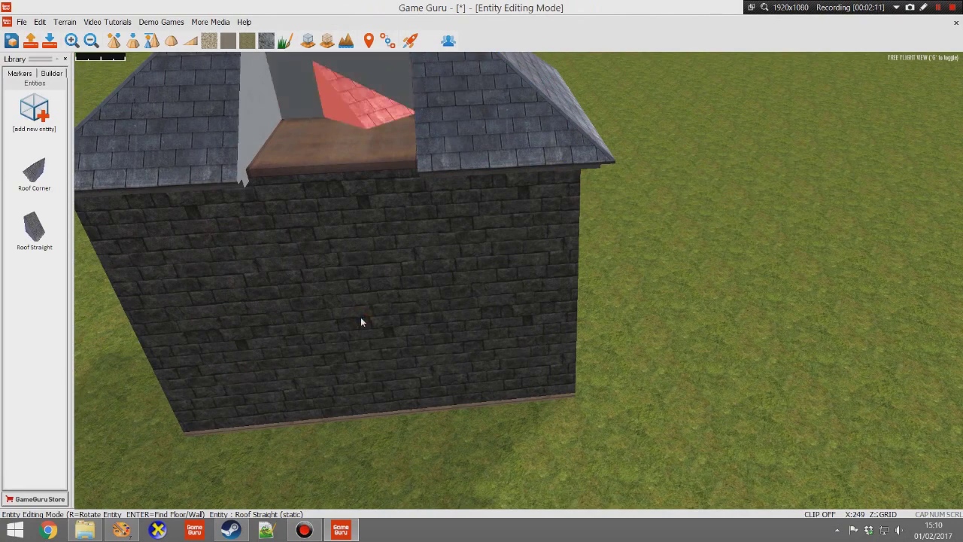
click(350, 361)
Examine the assembled roof and the building's walls from several sides
key(s)
right_drag(499, 380, 452, 380)
key(d)
key(a)
key(w)
key(s)
key(w)
key(w)
right_drag(776, 335, 792, 353)
key(s)
scroll(783, 340, down, 3)
key(w)
key(s)
scroll(855, 359, up, 3)
right_drag(854, 359, 839, 375)
key(w)
key(s)
key(w)
key(s)
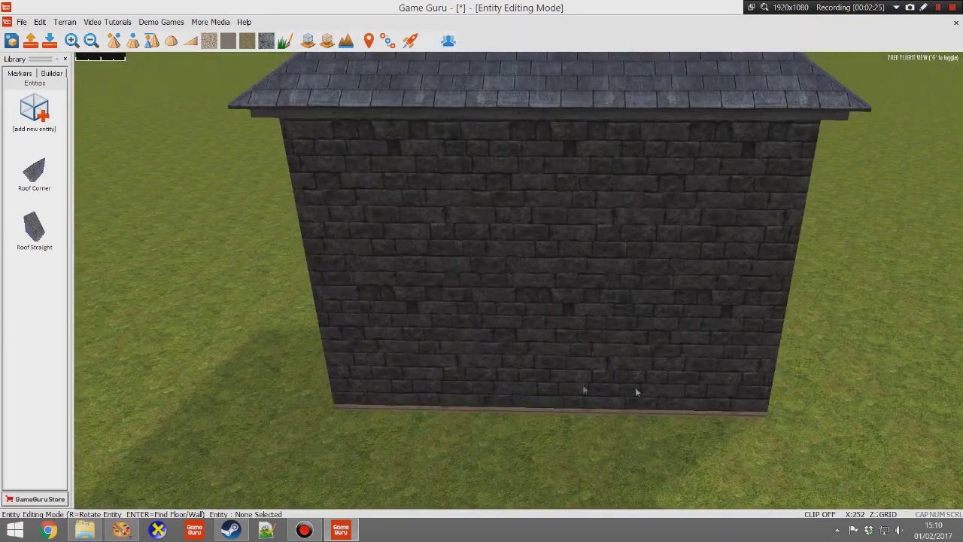
Add the Telescopic Door Frame from the door fixtures, switch placement to normal, and set it against the base of the front wall
click(40, 118)
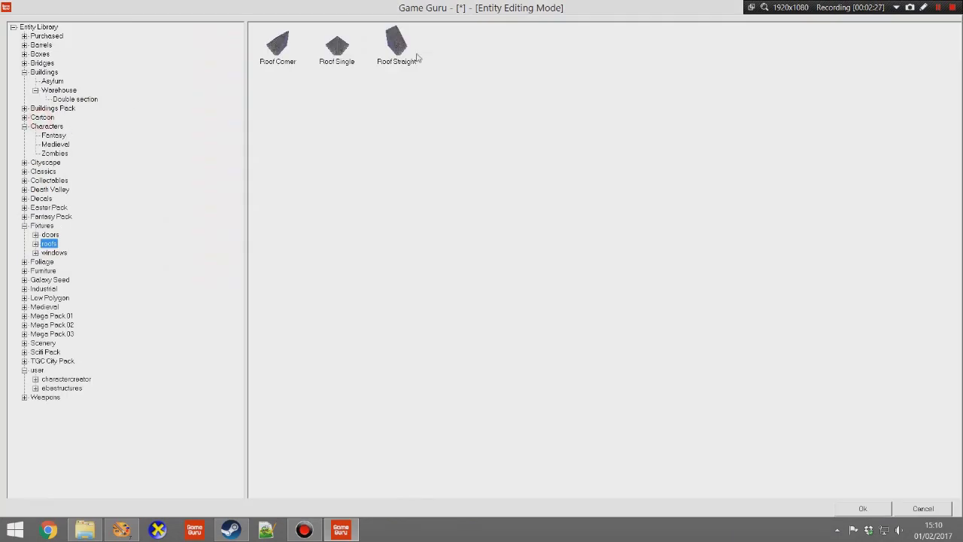
click(50, 235)
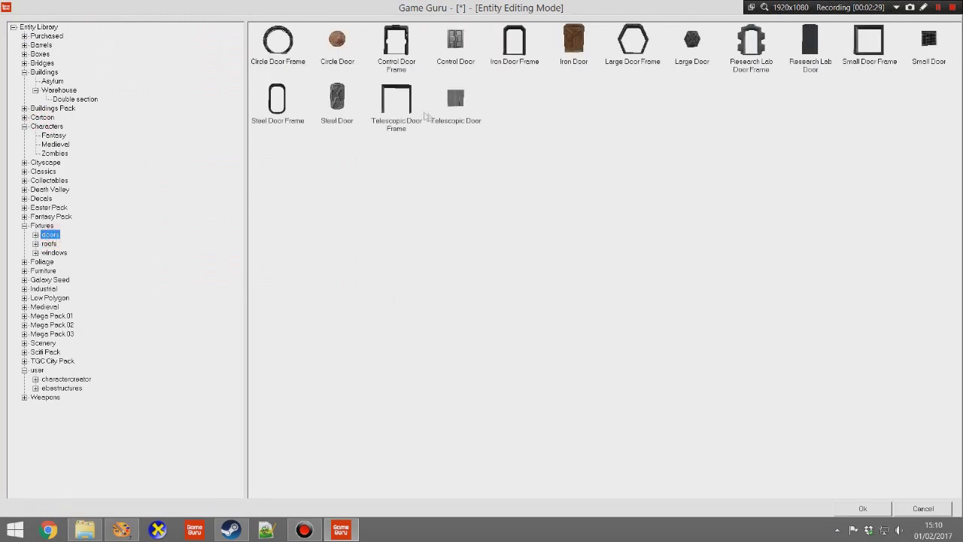
double_click(400, 126)
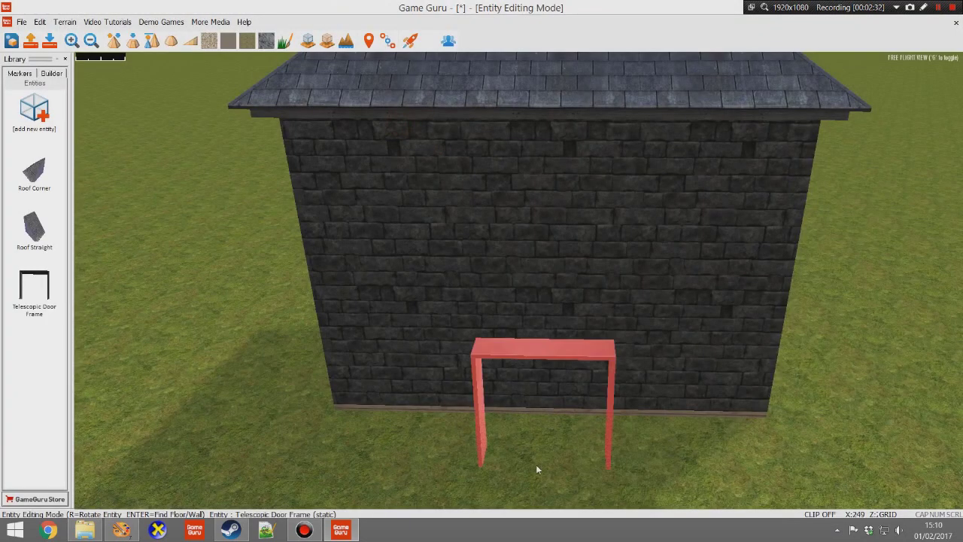
key(b)
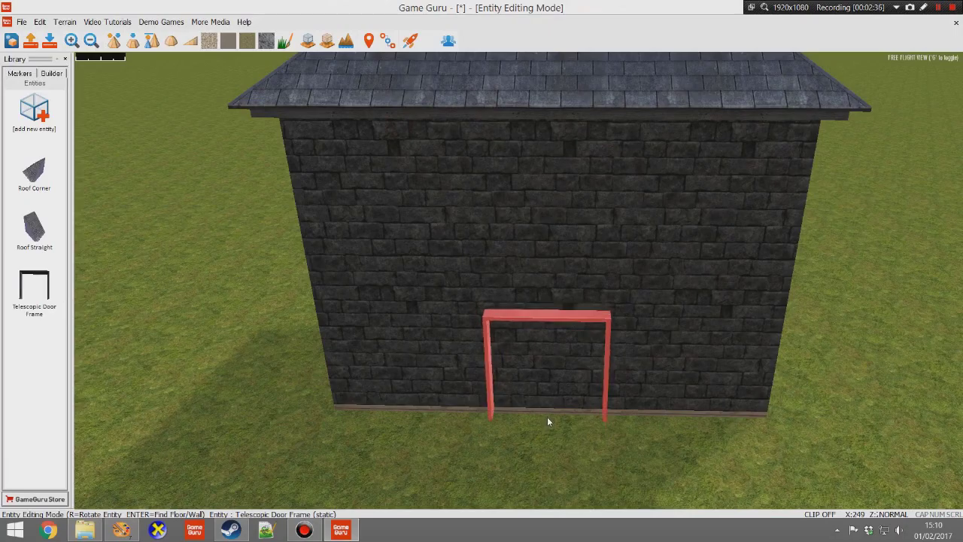
click(547, 419)
key(w)
right_drag(518, 432, 515, 474)
key(s)
click(683, 410)
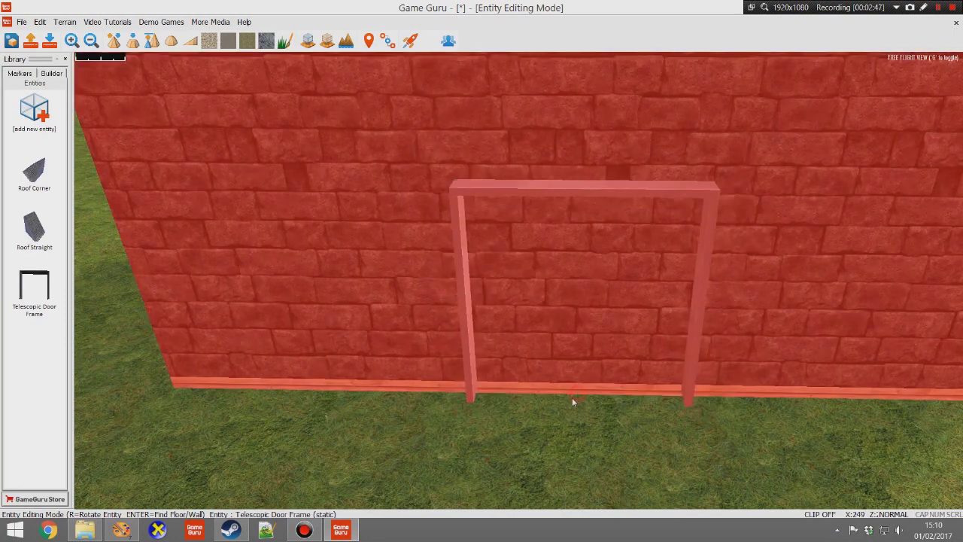
click(572, 401)
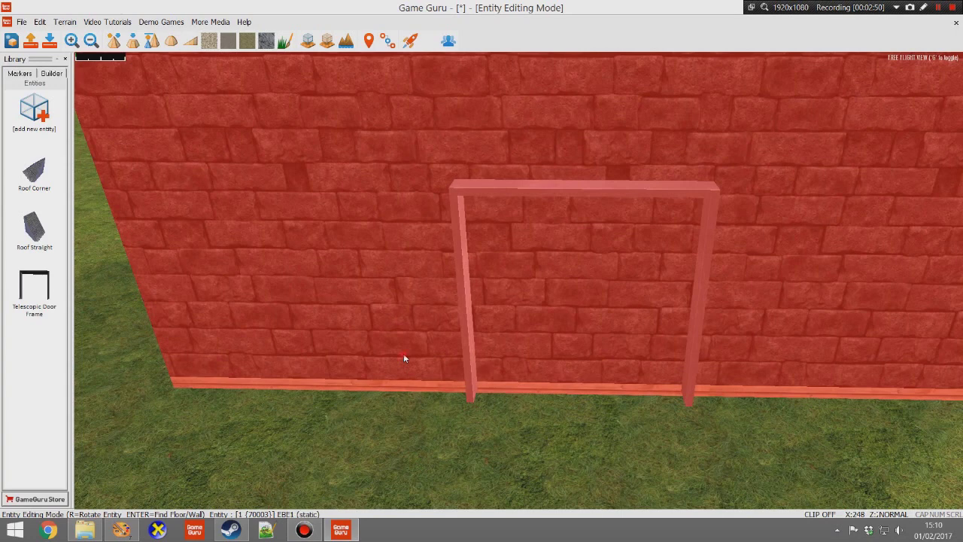
Select the building behind the door frame and open it for structure editing
click(407, 363)
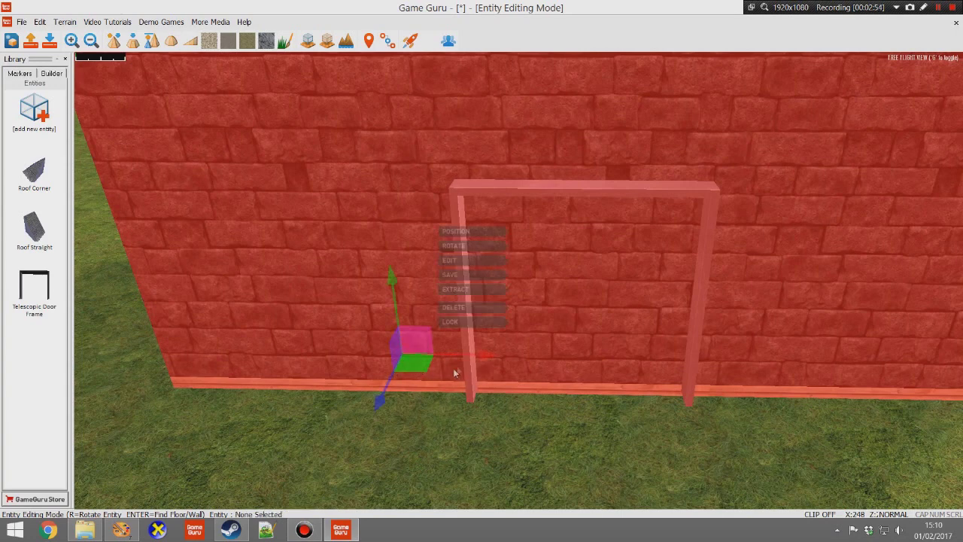
mouse_move(485, 358)
mouse_down()
mouse_move(533, 361)
mouse_move(487, 362)
mouse_up()
click(505, 456)
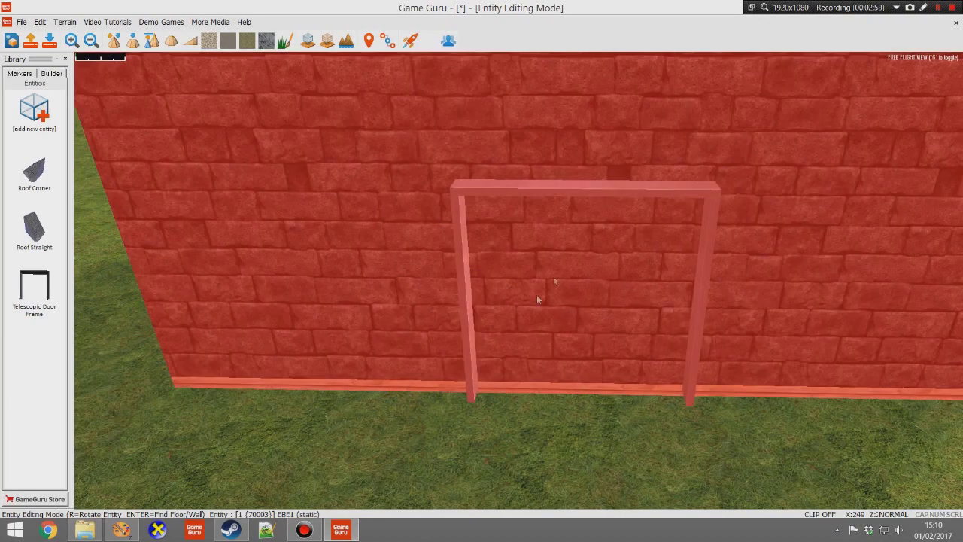
right_drag(563, 377, 593, 341)
key(w)
key(s)
key(w)
key(s)
key(w)
click(593, 340)
click(640, 243)
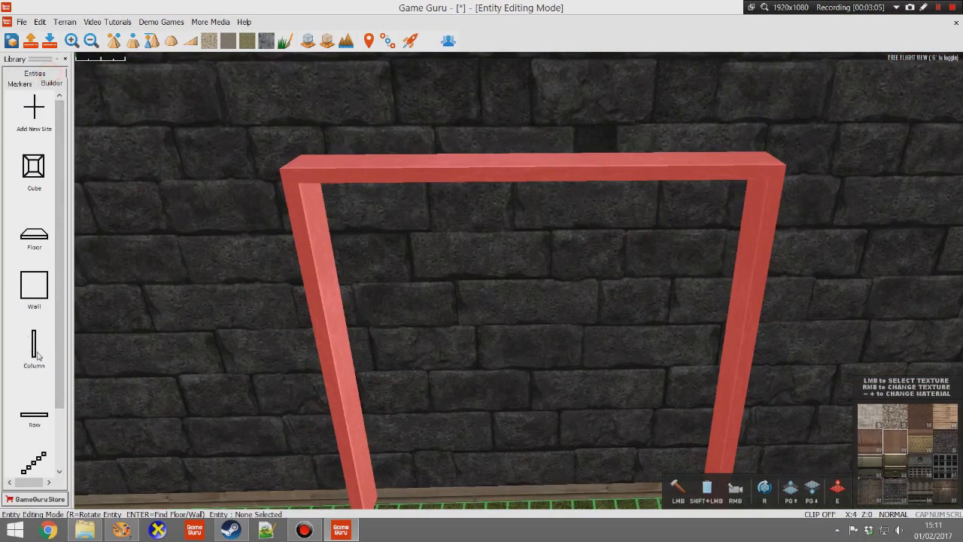
Carve a doorway out of the front wall inside the door frame with the Column piece
scroll(339, 418, down, 5)
mouse_move(408, 454)
mouse_down()
mouse_move(457, 456)
mouse_move(404, 456)
mouse_up()
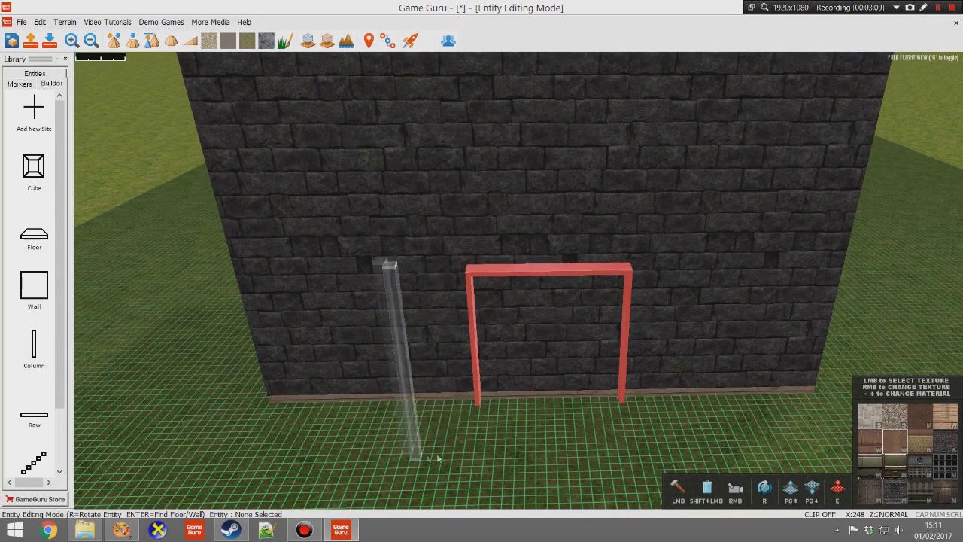
scroll(520, 396, up, 5)
key(w)
right_drag(519, 397, 519, 372)
key(s)
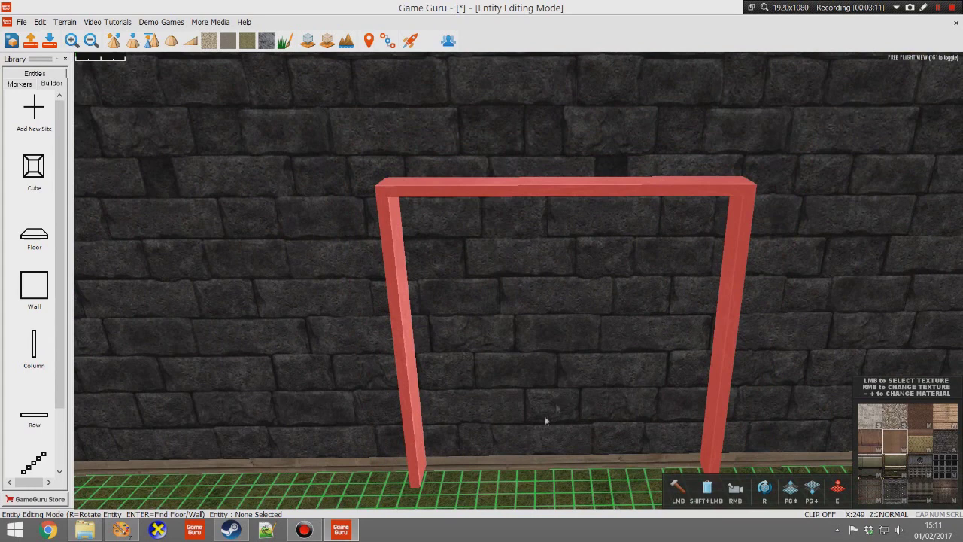
click(472, 457)
drag(465, 458, 645, 472)
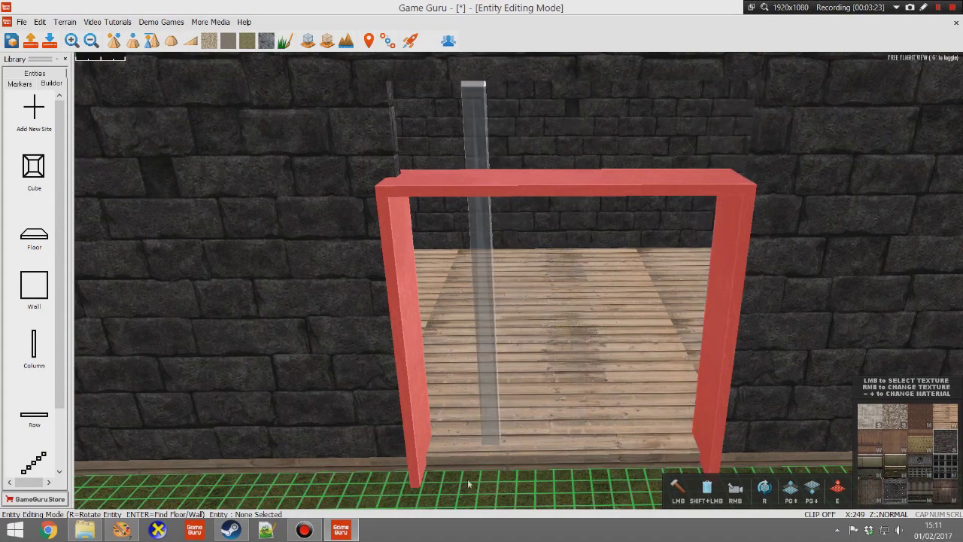
Leave structure editing and shift the door frame slightly sideways to line up with the carved opening
key(e)
click(424, 480)
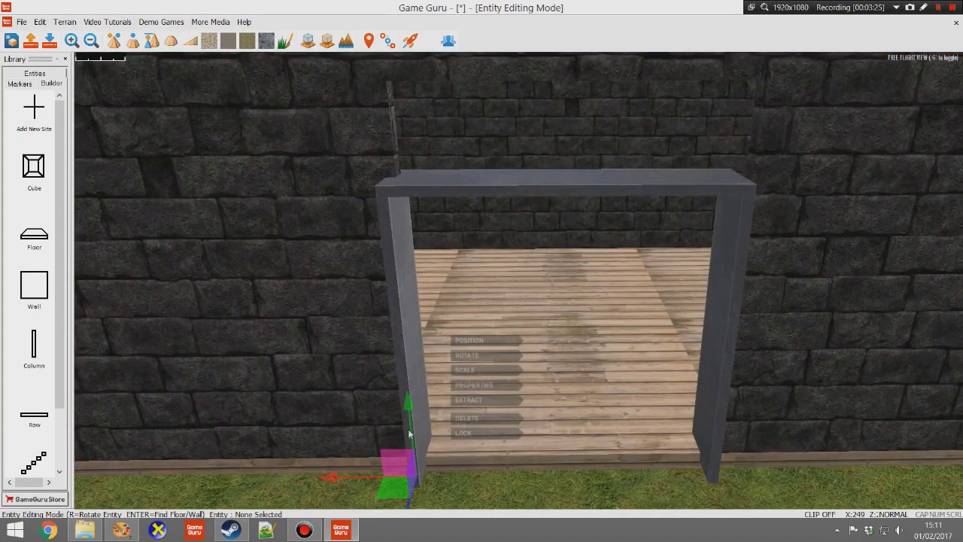
mouse_move(392, 490)
mouse_down()
mouse_move(414, 487)
mouse_move(402, 492)
mouse_up()
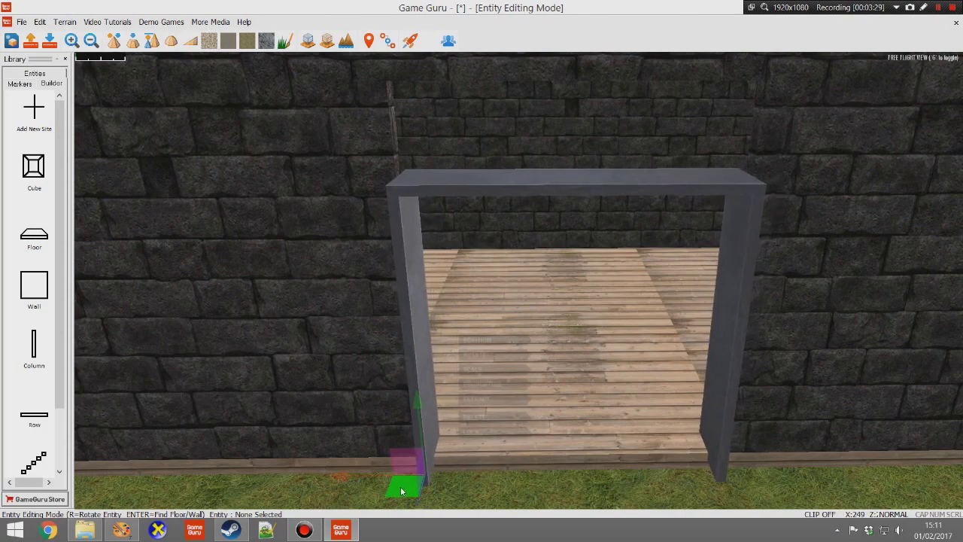
Reopen the building for editing and fill the gap above the door frame with the Row piece raised to lintel height
click(323, 405)
click(392, 301)
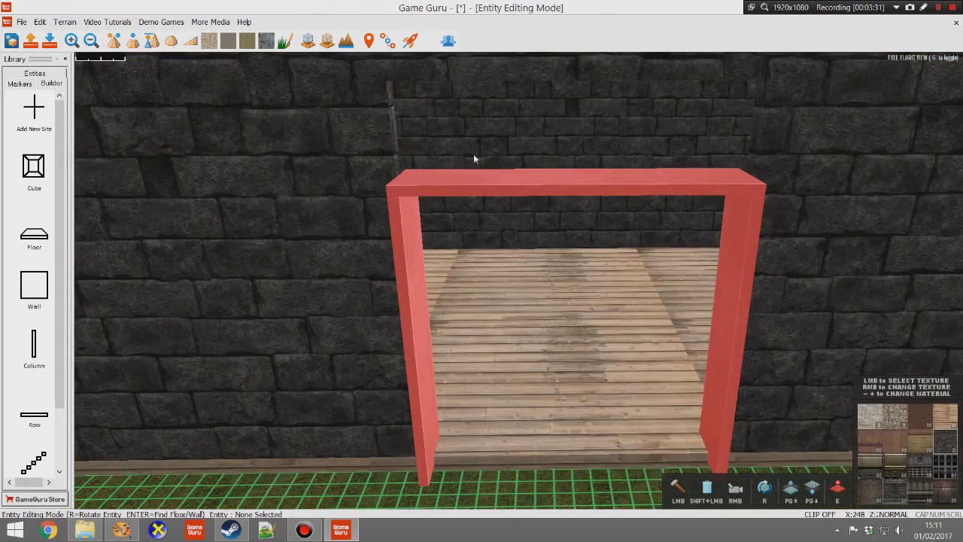
scroll(587, 143, down, 2)
scroll(580, 194, up, 1)
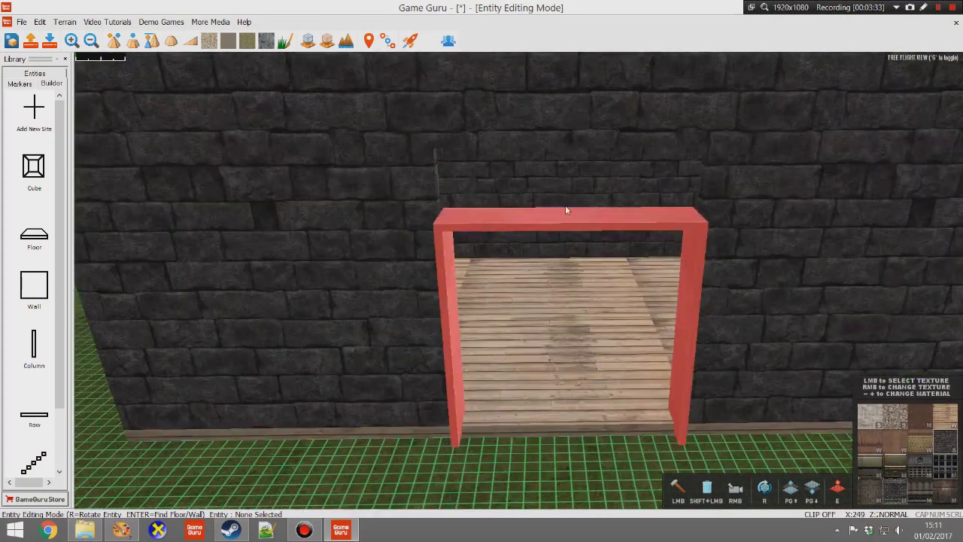
click(30, 418)
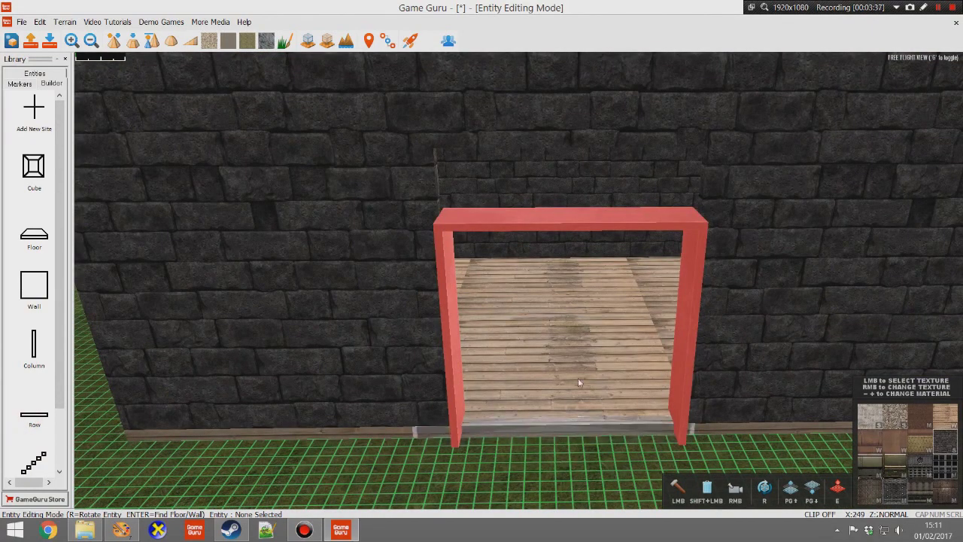
key(Page_Up)
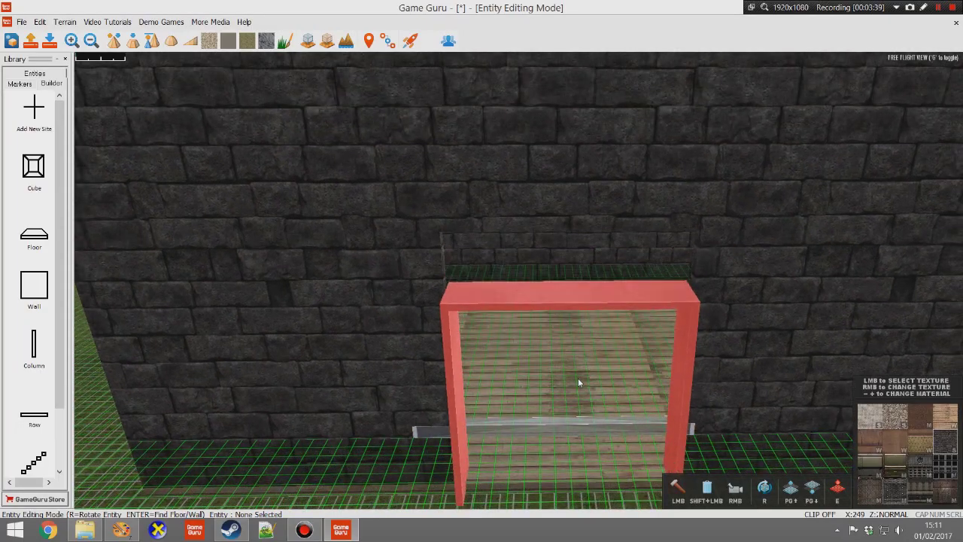
key(Page_Up)
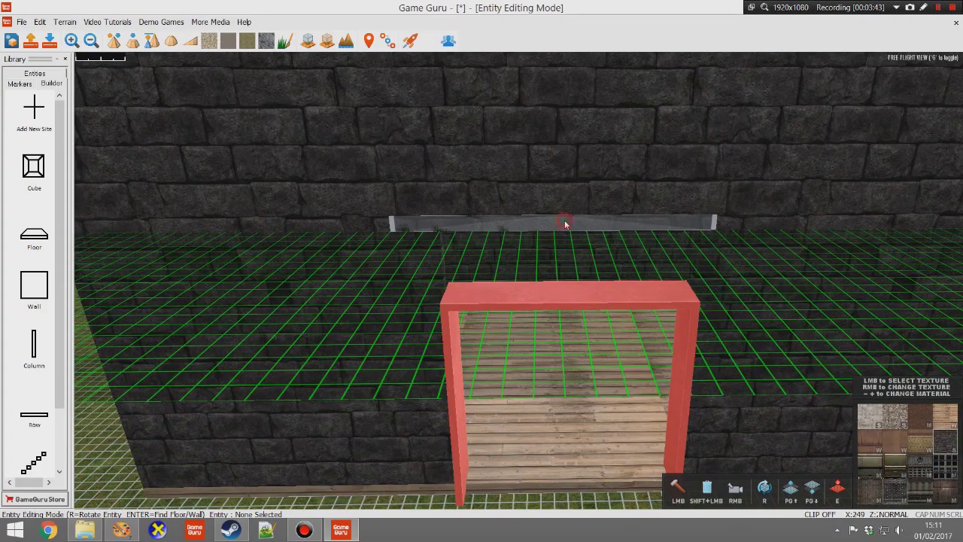
key(Page_Up)
key(Page_Down)
key(Page_Down)
key(Page_Down)
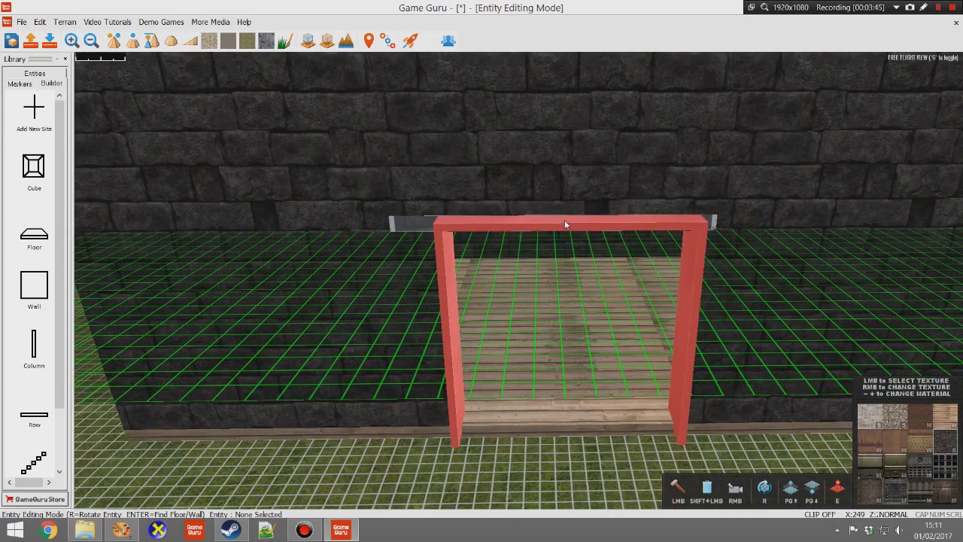
Leave structure editing and examine the filled wall above the doorway from below
key(w)
mouse_move(554, 304)
right_down()
mouse_move(555, 316)
mouse_move(561, 255)
mouse_move(562, 290)
right_up()
key(s)
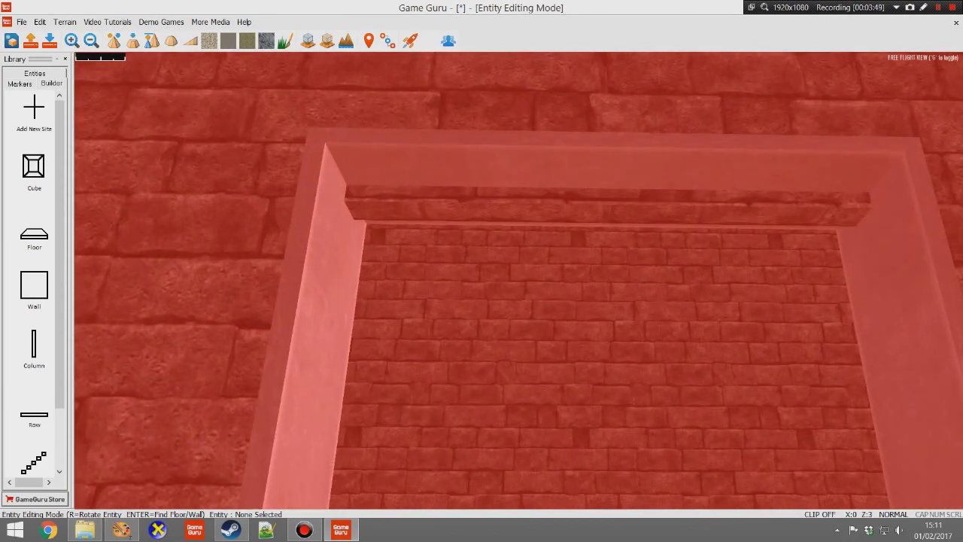
click(631, 160)
click(631, 94)
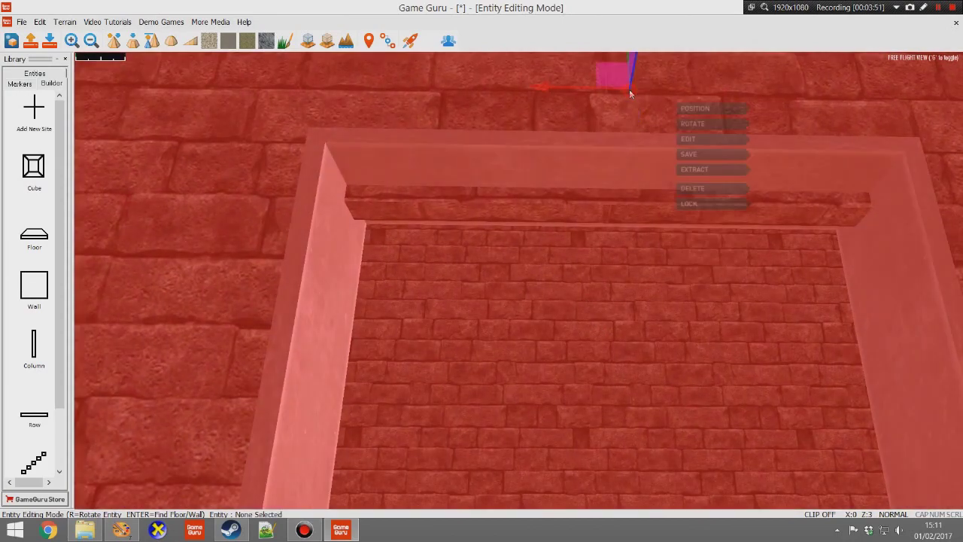
key(w)
right_drag(576, 241, 552, 368)
key(s)
key(w)
Reopen the building for editing and carve away the brick row behind the door frame's top bar with the Row piece
click(342, 354)
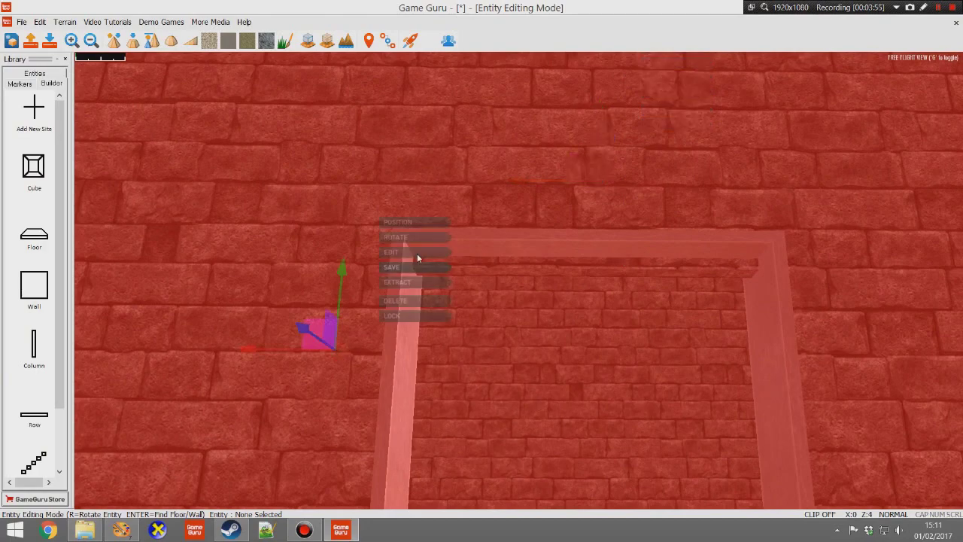
click(433, 258)
key(w)
right_drag(456, 267, 463, 288)
key(s)
key(w)
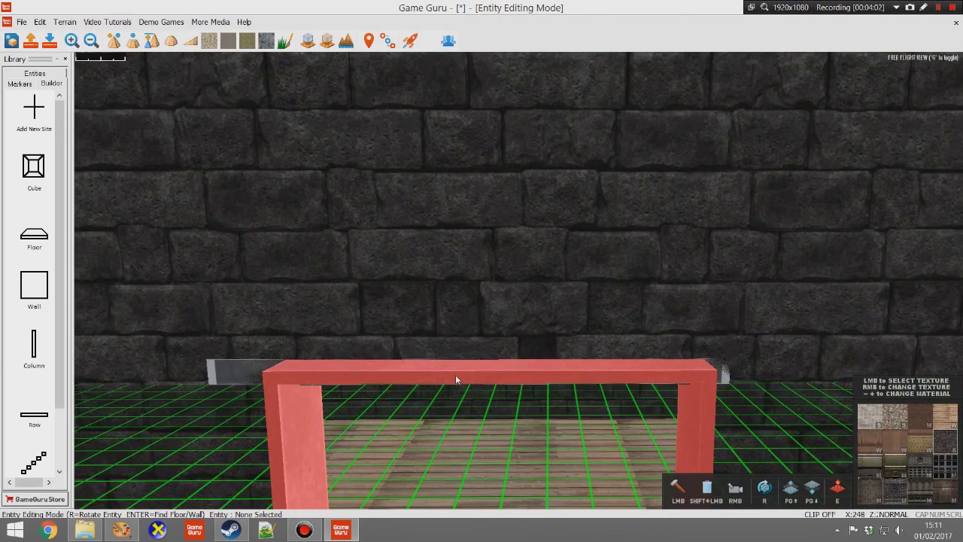
key(a)
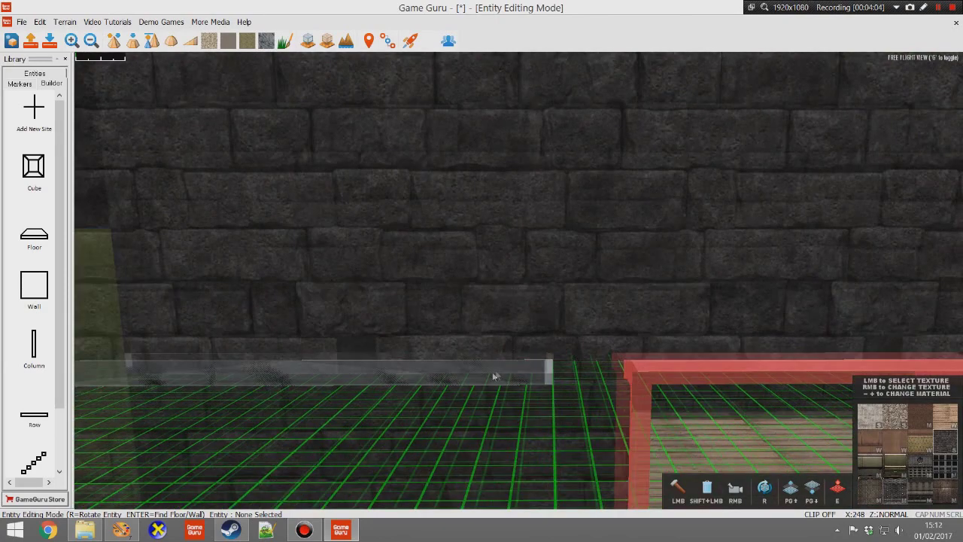
key(s)
key(d)
key(w)
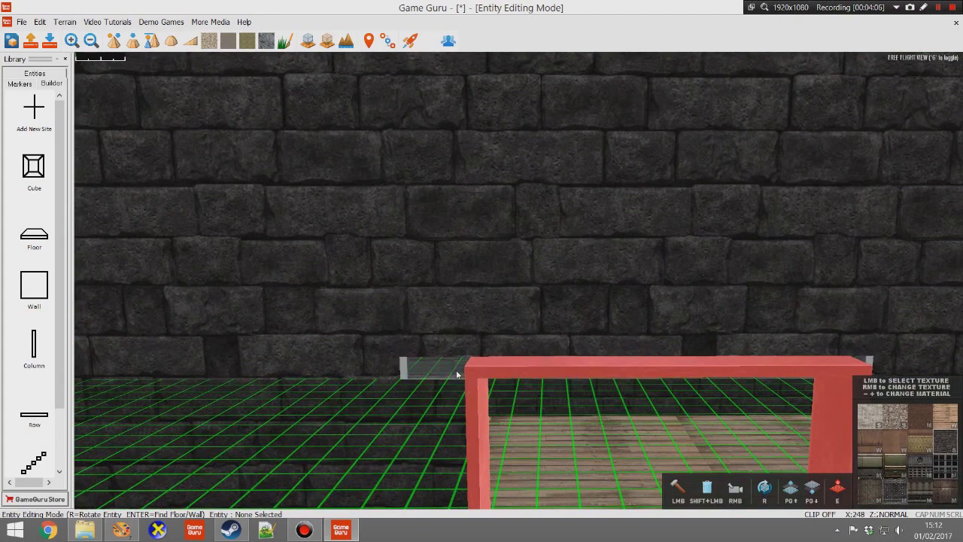
Try patching the hole beside the door frame's upper corner with the Column and Wall pieces
click(35, 352)
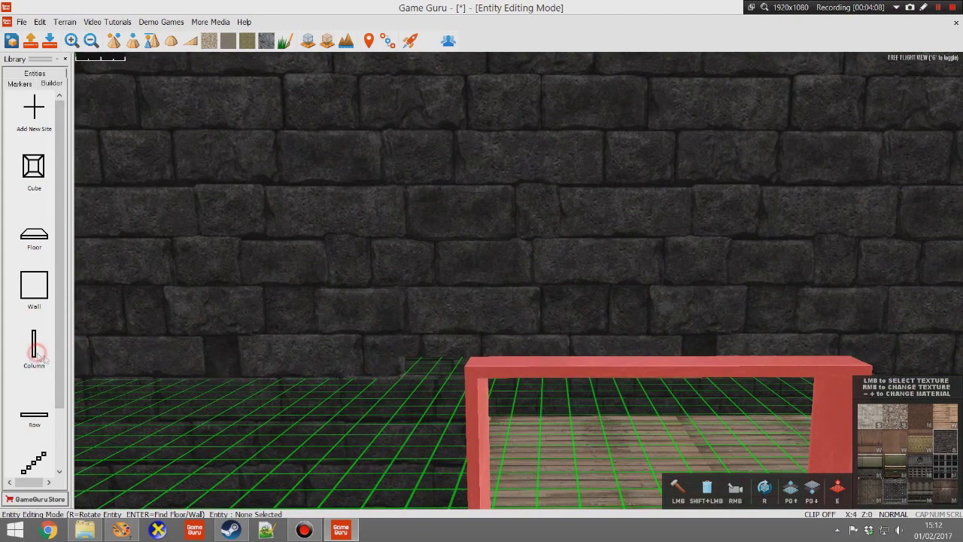
click(391, 448)
key(s)
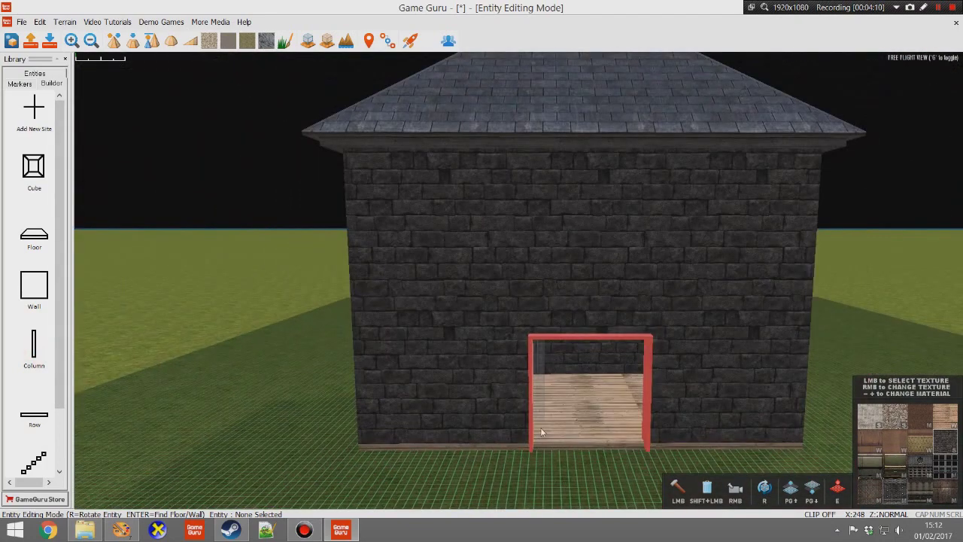
key(w)
key(s)
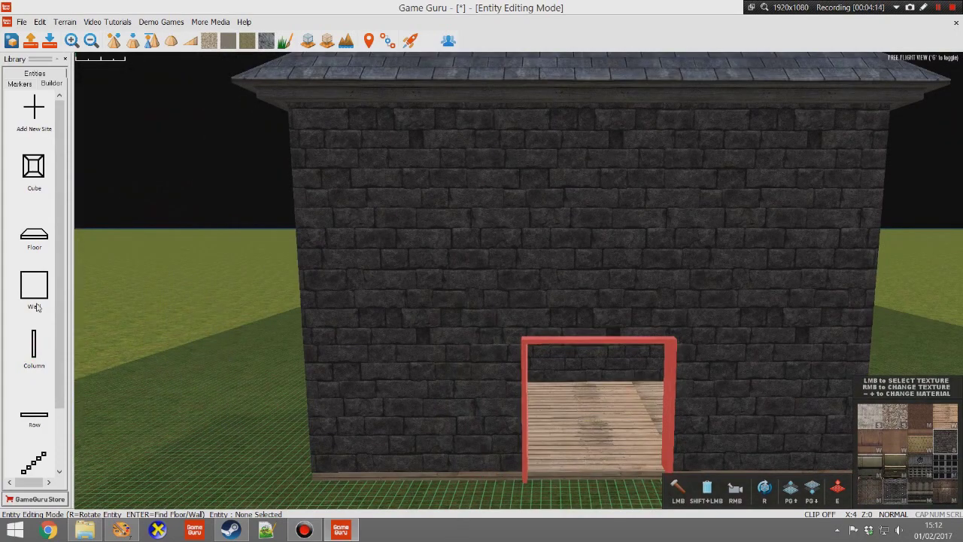
click(474, 468)
key(w)
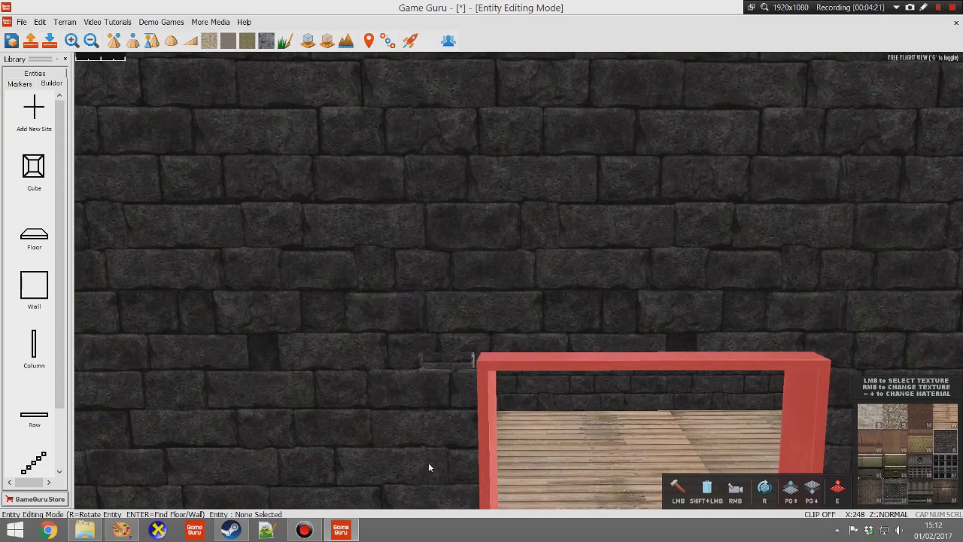
scroll(430, 462, down, 3)
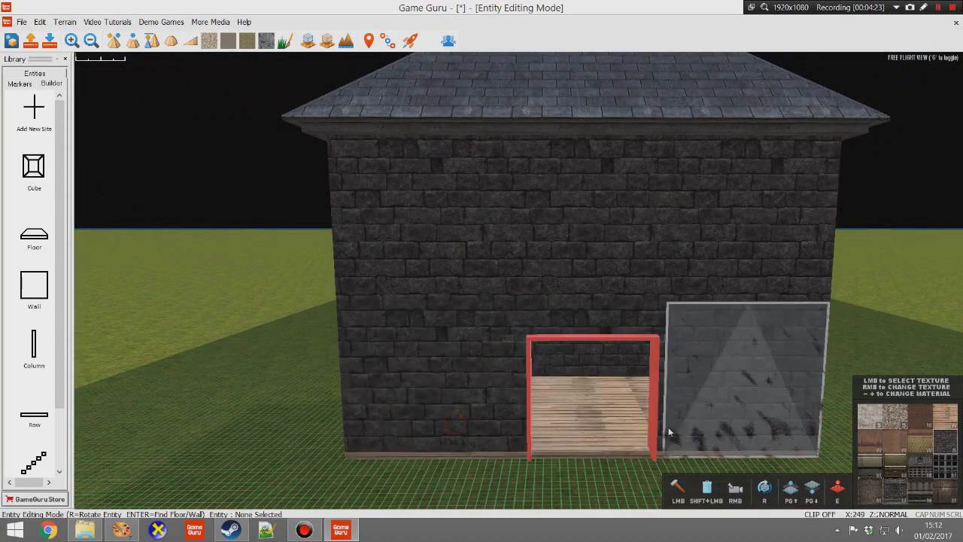
Place a rotated Wall piece inside the house as a room divider and remove it again
key(w)
right_drag(674, 431, 620, 397)
key(w)
key(s)
key(w)
key(r)
key(r)
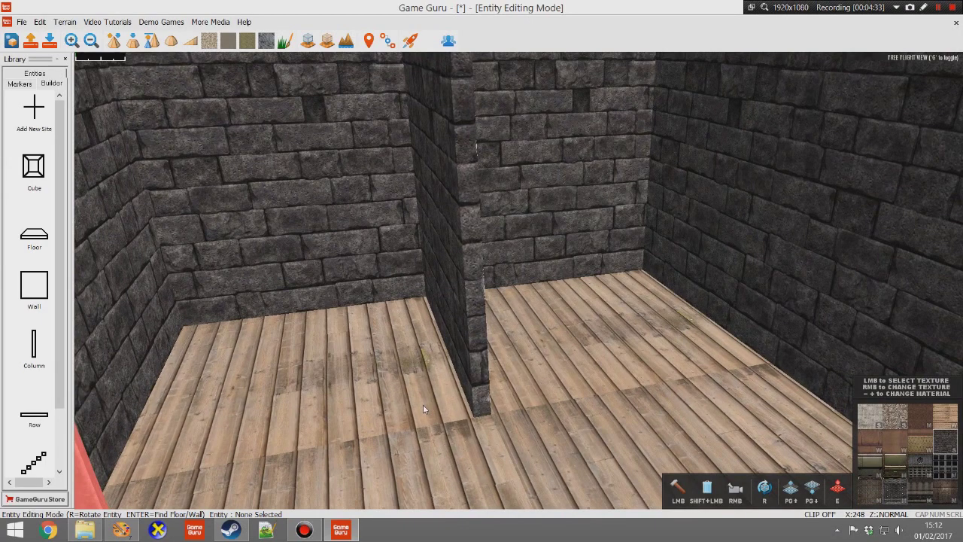
shift+click(423, 405)
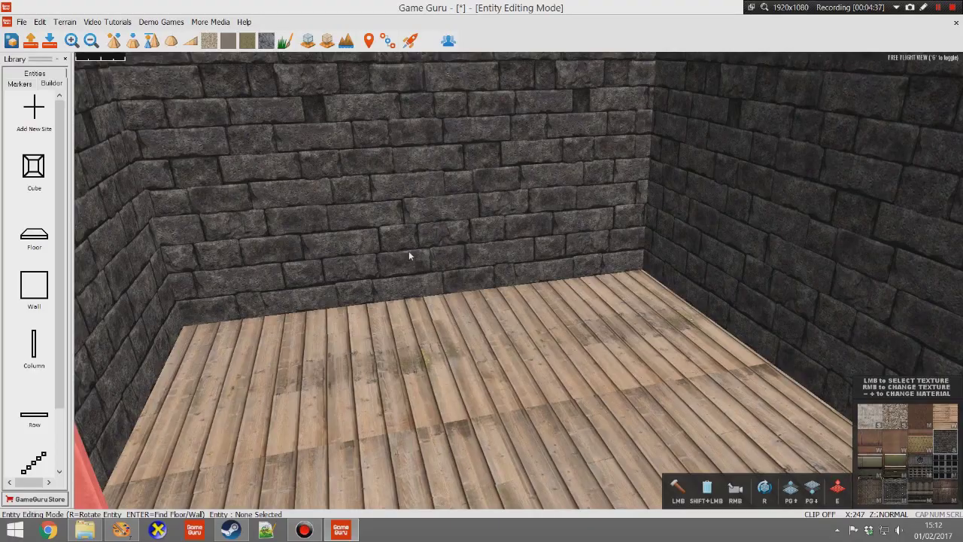
Examine the room's interior walls and floor, and the outside brickwork beside the door frame's upper corner
right_drag(370, 314, 343, 320)
key(s)
key(s)
key(w)
key(s)
key(w)
key(s)
key(a)
right_drag(418, 255, 398, 252)
key(w)
key(s)
key(w)
key(s)
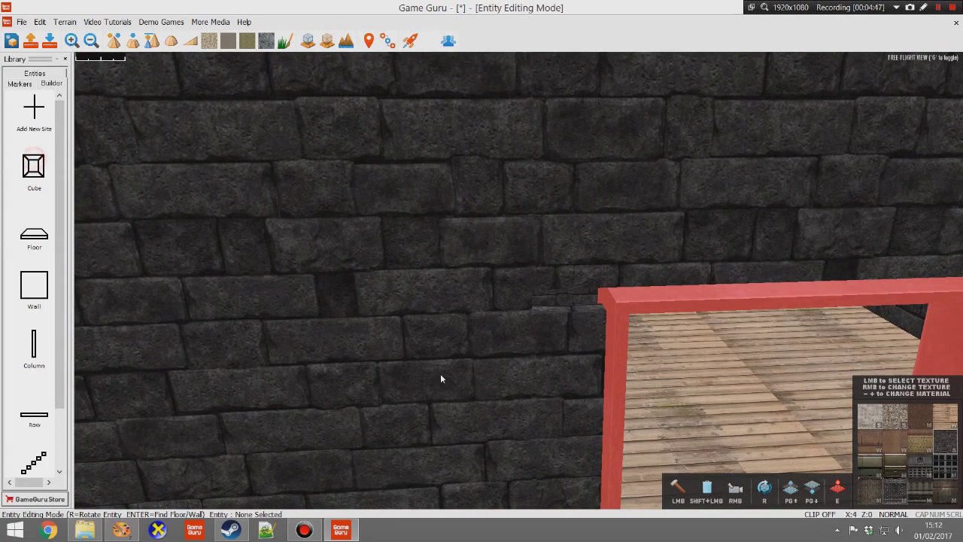
Raise the building grid to the door frame's upper corner and inspect the patched brickwork with the Cube piece
key(Page_Up)
key(Page_Up)
key(Page_Up)
key(Page_Up)
key(Page_Up)
key(Page_Up)
key(Page_Down)
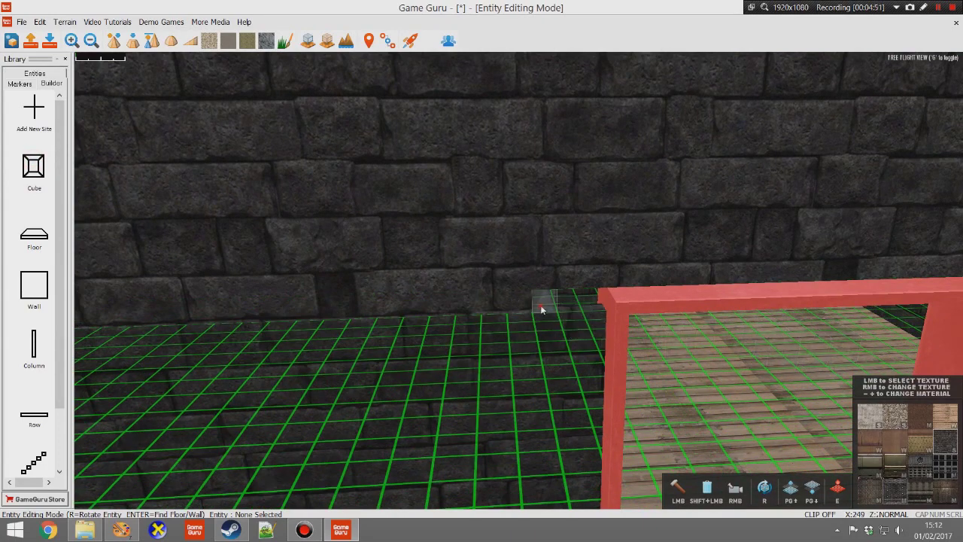
key(d)
right_drag(580, 325, 520, 296)
key(a)
right_drag(474, 327, 505, 401)
Lower the building grid to the base of the doorway and leave structure editing
key(Page_Down)
key(Page_Down)
key(Page_Down)
key(d)
key(w)
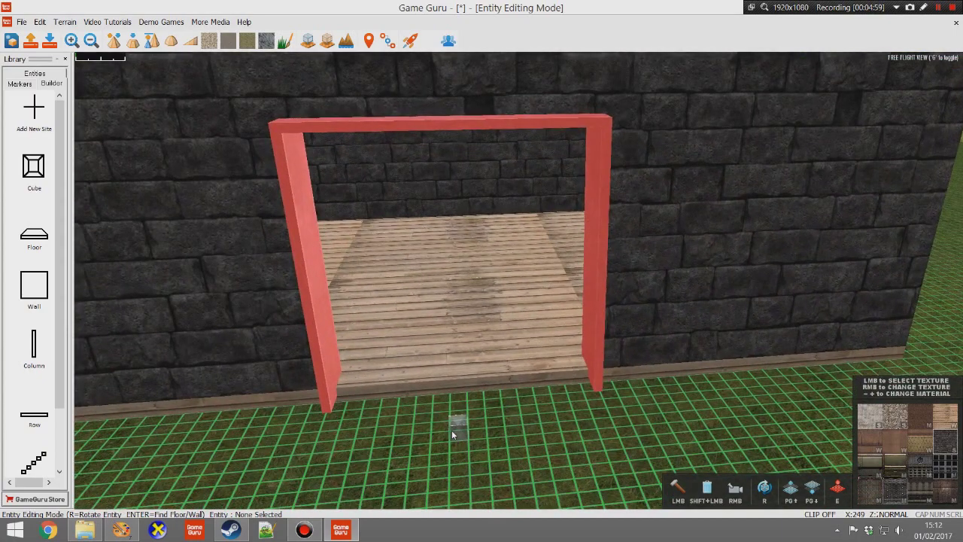
key(e)
Add the Telescopic Door entity from the door fixtures and place it at the door frame
click(43, 78)
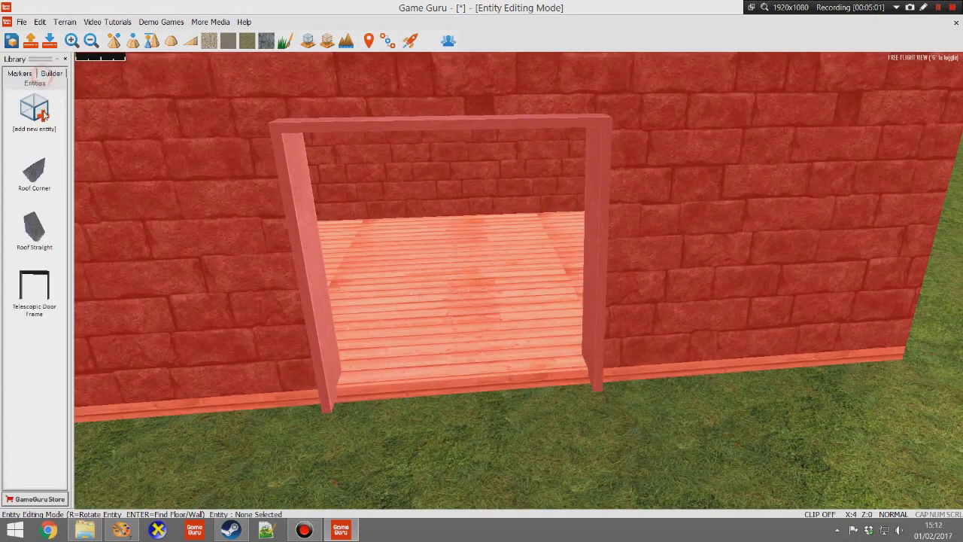
click(42, 113)
double_click(456, 100)
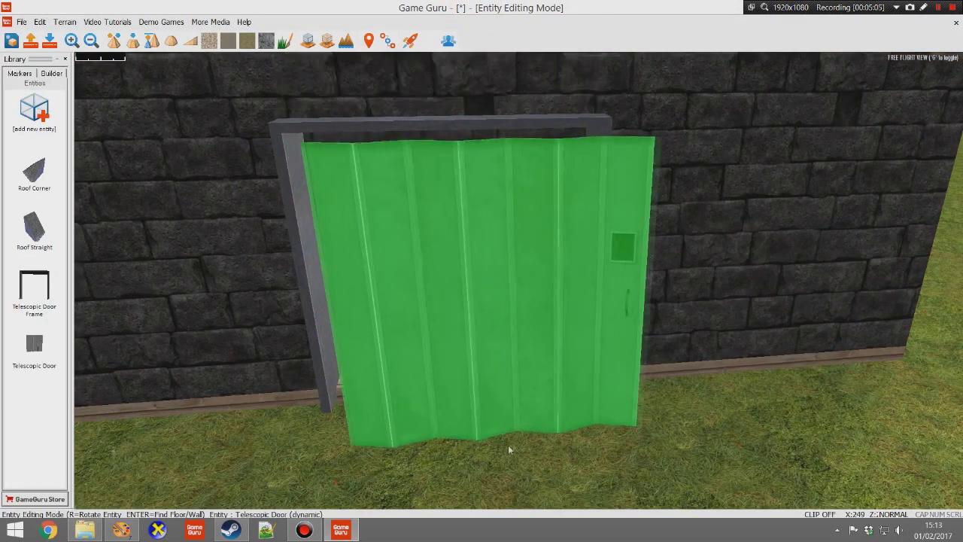
click(327, 409)
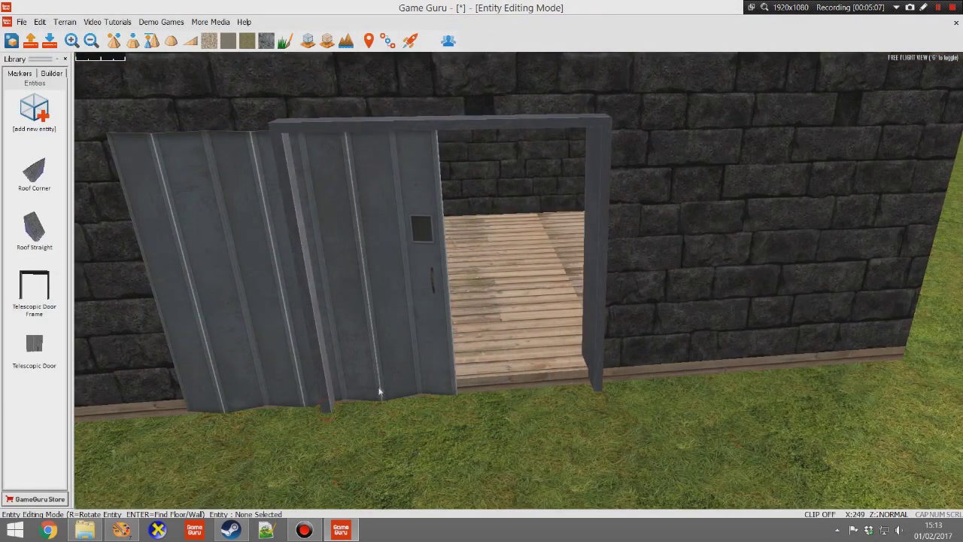
Shift the telescopic door sideways into the frame opening and adjust its depth within the frame
drag(499, 396, 485, 394)
key(d)
right_drag(485, 394, 429, 405)
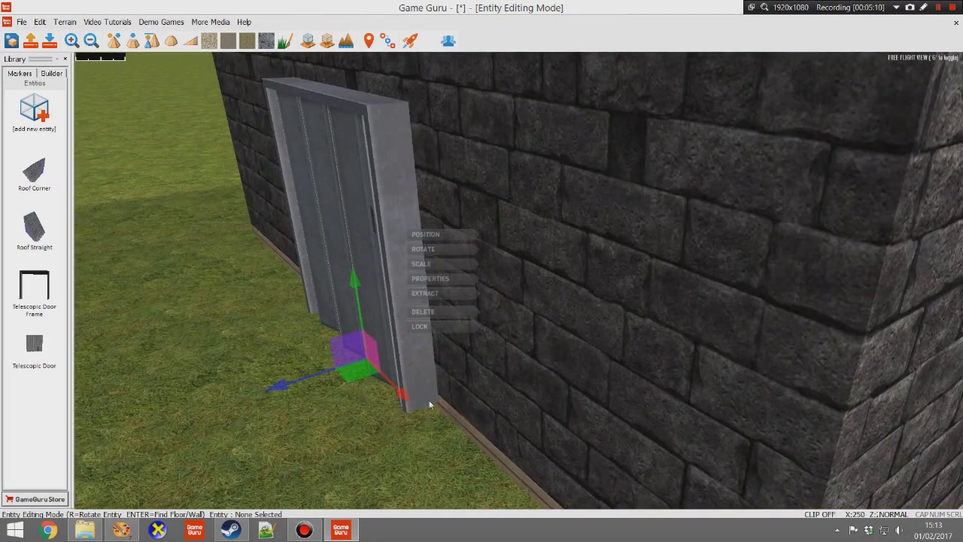
click(270, 386)
click(358, 341)
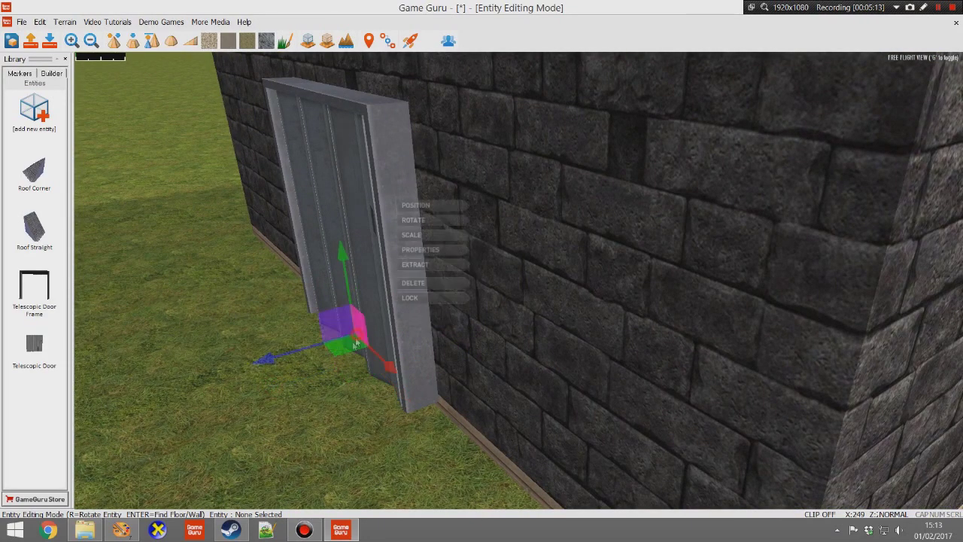
mouse_move(269, 362)
mouse_down()
mouse_move(290, 355)
mouse_move(273, 360)
mouse_up()
Lower the telescopic door slightly within its frame
key(a)
right_drag(273, 360, 365, 384)
key(w)
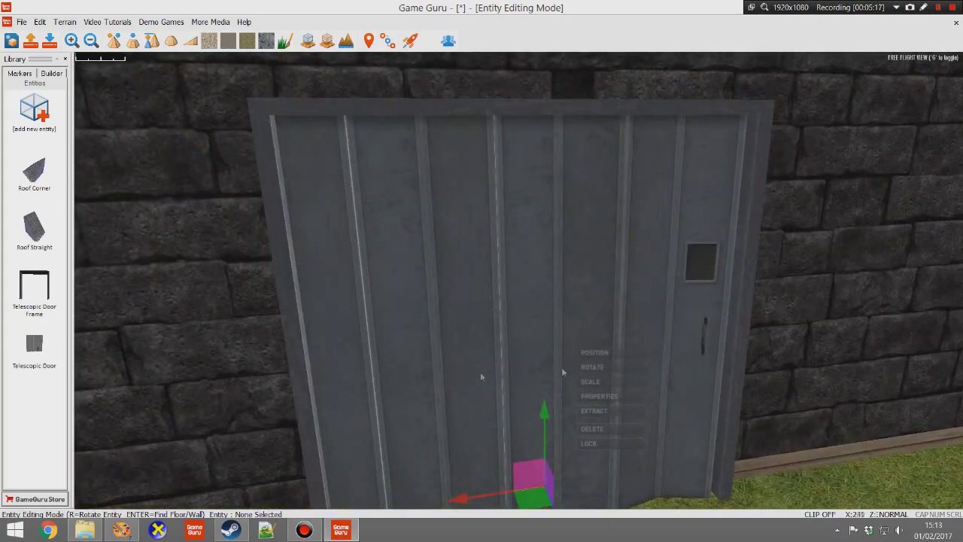
drag(547, 419, 545, 418)
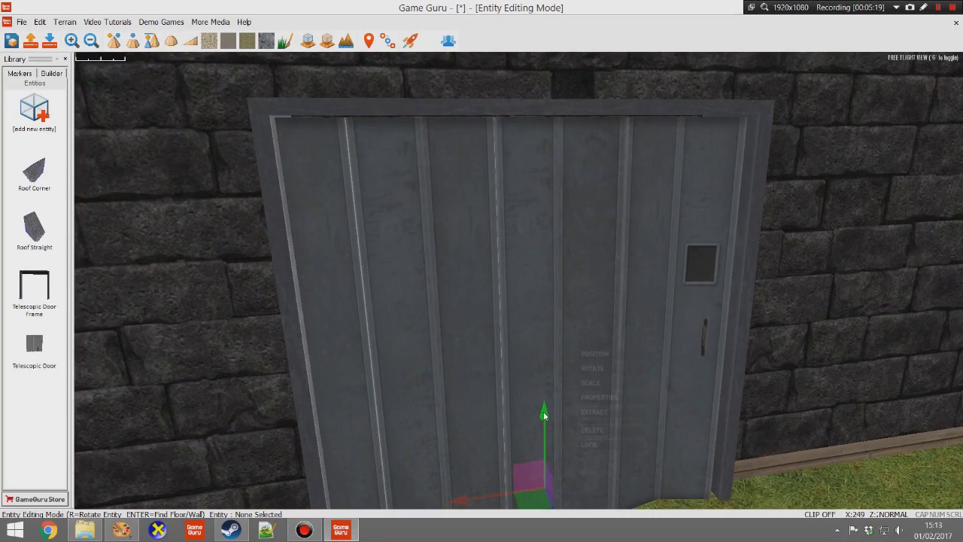
Deselect the door and examine the front of the house with the fitted door from a distance
click(843, 477)
key(d)
key(s)
right_drag(842, 477, 749, 399)
key(s)
key(w)
key(w)
right_drag(368, 83, 360, 200)
key(s)
key(w)
Add the Slit Window Frame entity from the window fixtures
click(37, 108)
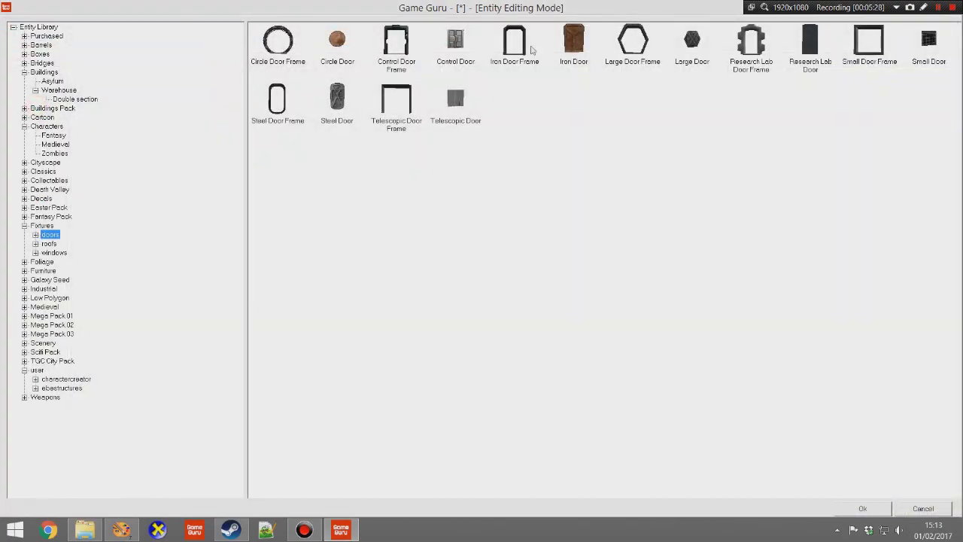
click(54, 253)
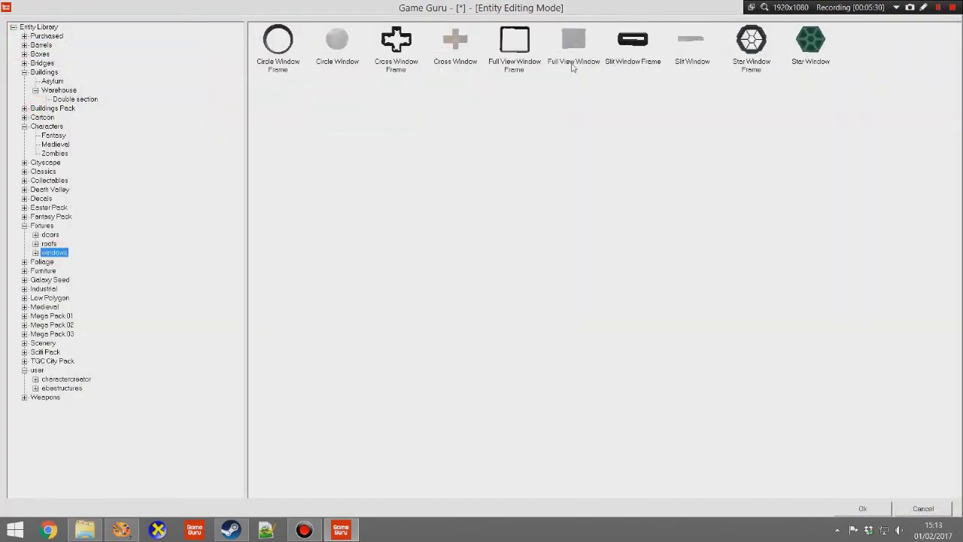
double_click(634, 42)
Raise the slit window frame and place it on the front wall directly above the door
key(s)
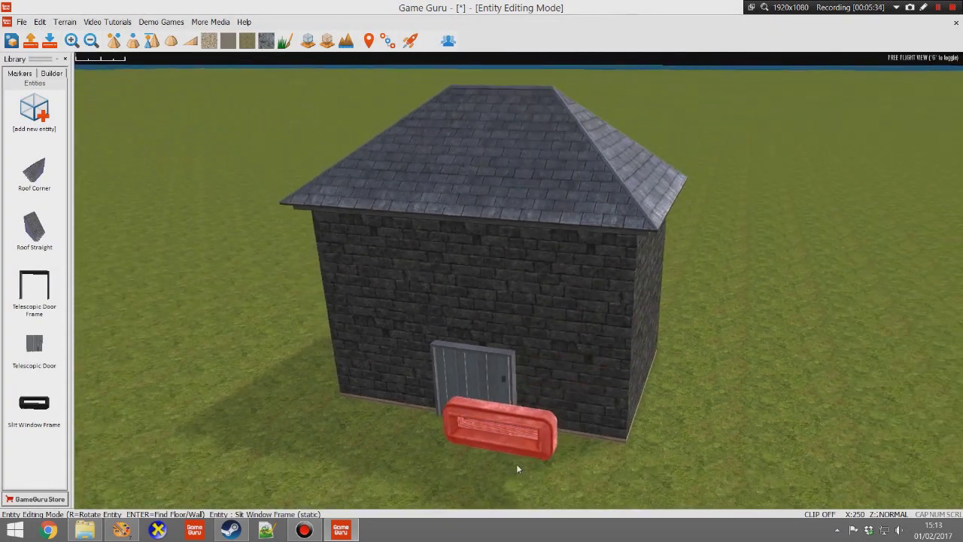
key(a)
key(w)
scroll(641, 425, down, 3)
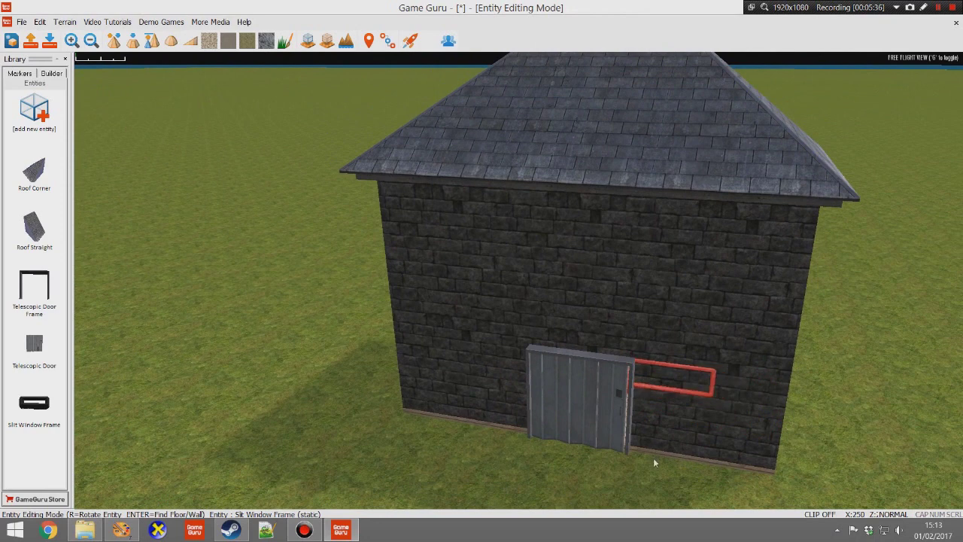
key(Page_Up)
key(Page_Up)
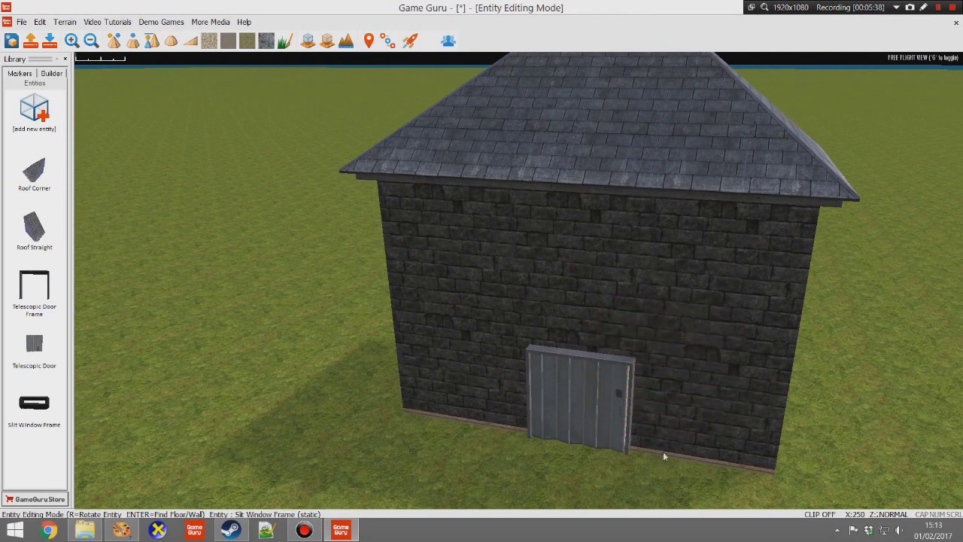
click(581, 439)
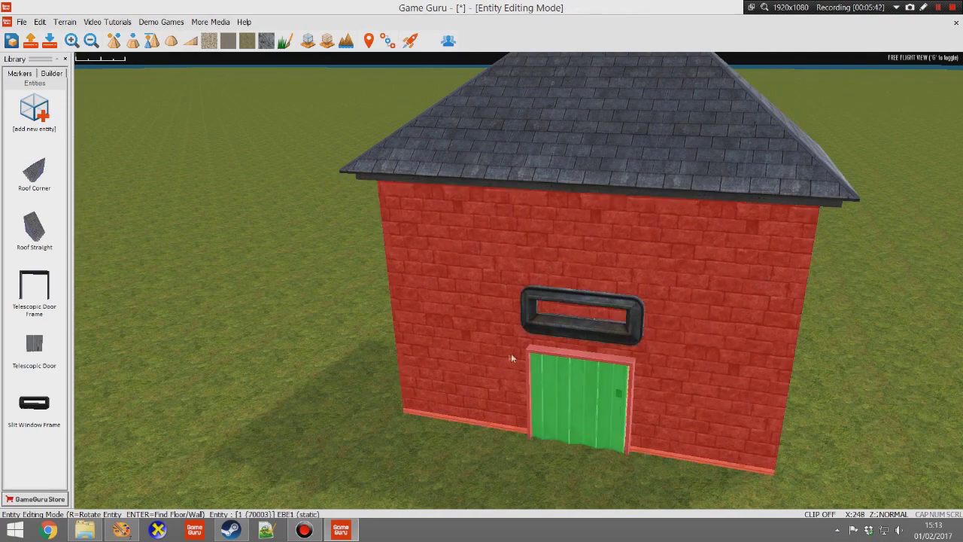
Reopen the building for structure editing and raise the building grid to the height of the slit window frame
click(541, 226)
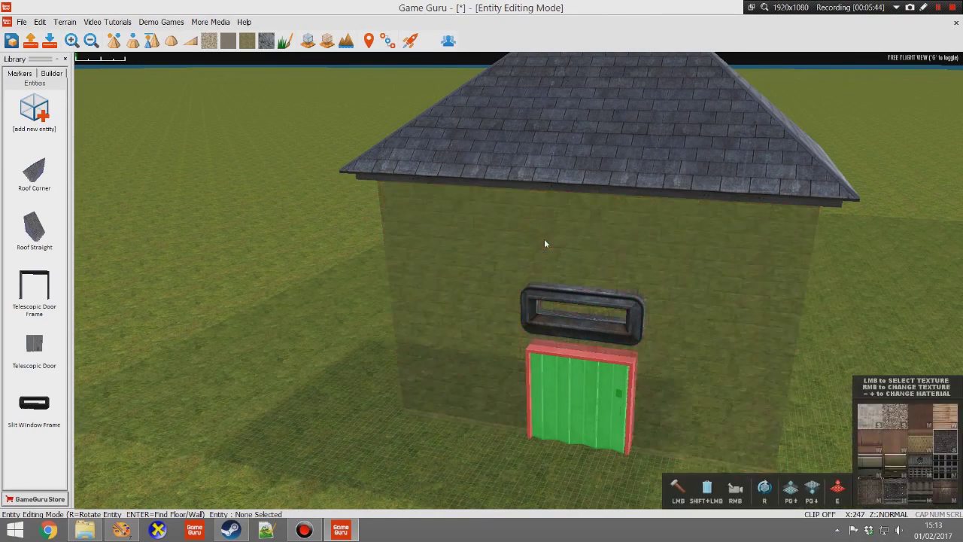
key(w)
right_drag(548, 254, 580, 297)
key(s)
right_drag(519, 280, 527, 249)
key(s)
key(w)
key(s)
right_drag(594, 247, 597, 254)
key(Page_Up)
key(Page_Up)
key(Page_Up)
key(Page_Up)
key(Page_Up)
key(Page_Up)
key(Page_Up)
key(Page_Up)
key(Page_Up)
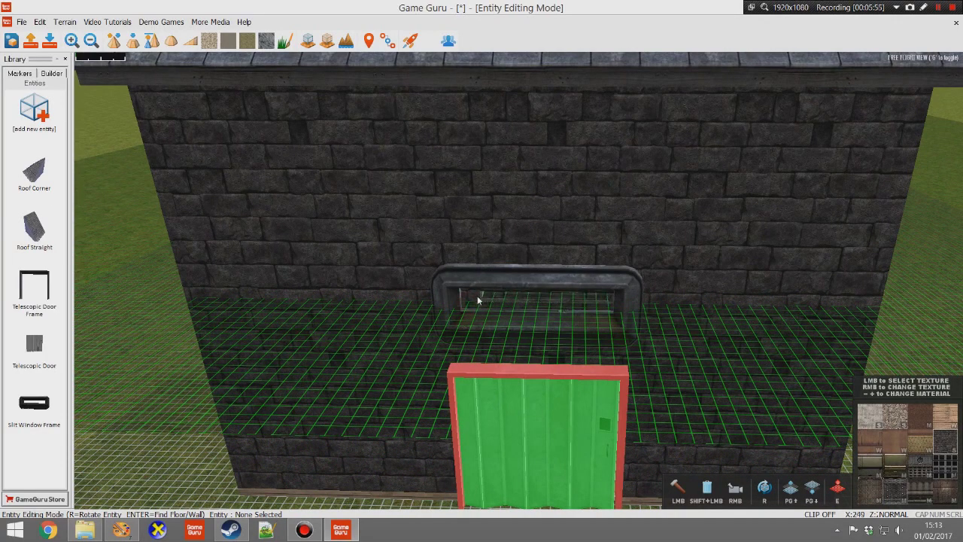
Carve away a row of wall blocks behind the slit window frame's opening and move the grid up one level
key(w)
mouse_move(515, 307)
right_down()
mouse_move(510, 319)
mouse_move(512, 309)
mouse_move(522, 319)
right_up()
key(w)
key(Page_Down)
mouse_move(398, 347)
shift+mouse_down()
mouse_move(351, 334)
mouse_move(592, 352)
mouse_move(776, 348)
shift+mouse_up()
key(Page_Up)
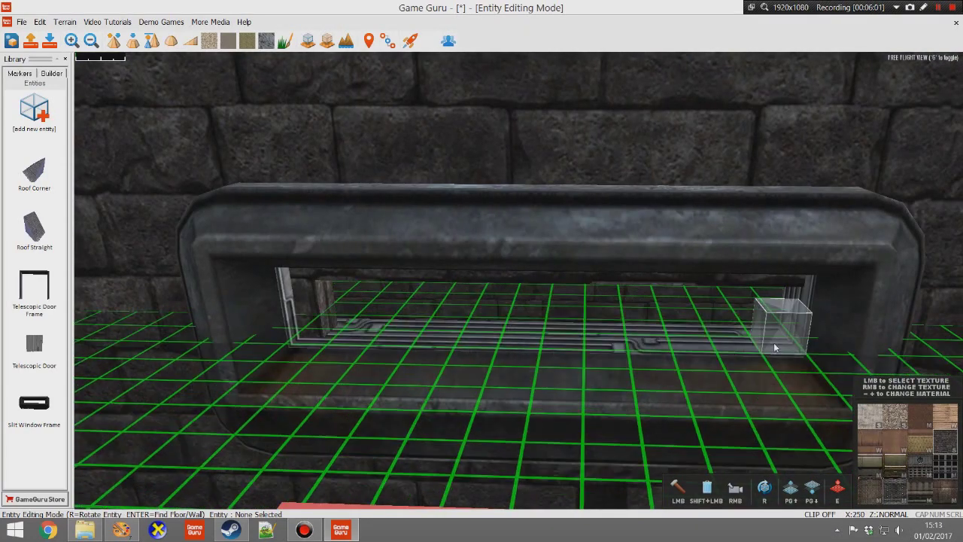